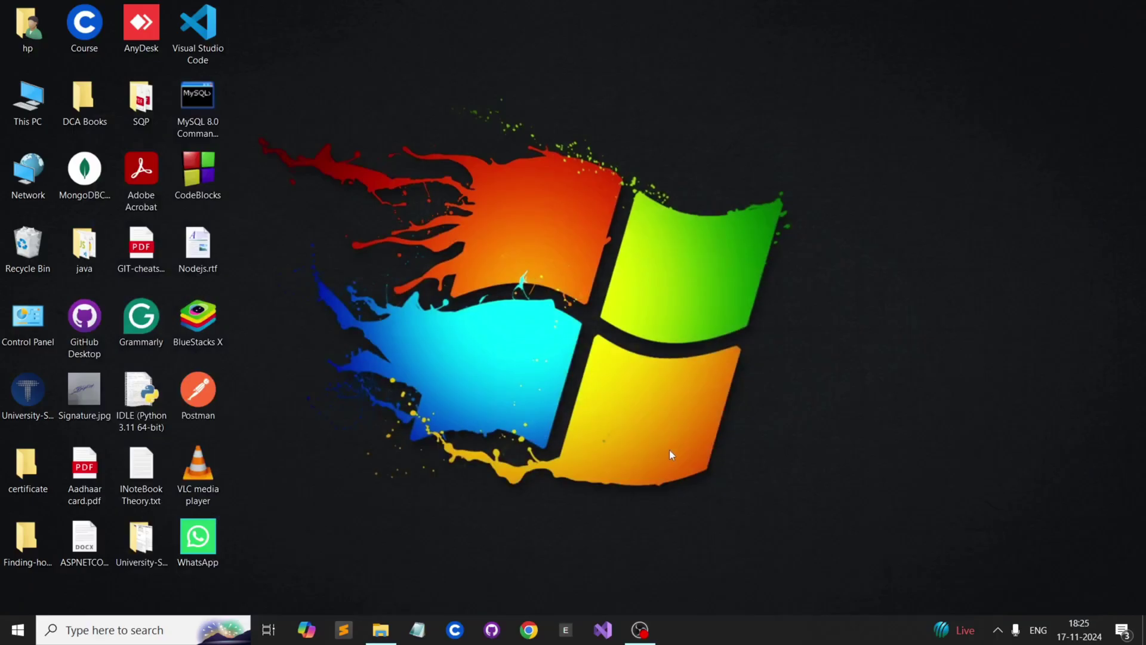
# - Open Chrome in a maximized window, search Google for "ab download manager" and open the abdownloadmanager.com site
pyautogui.click(528, 630)
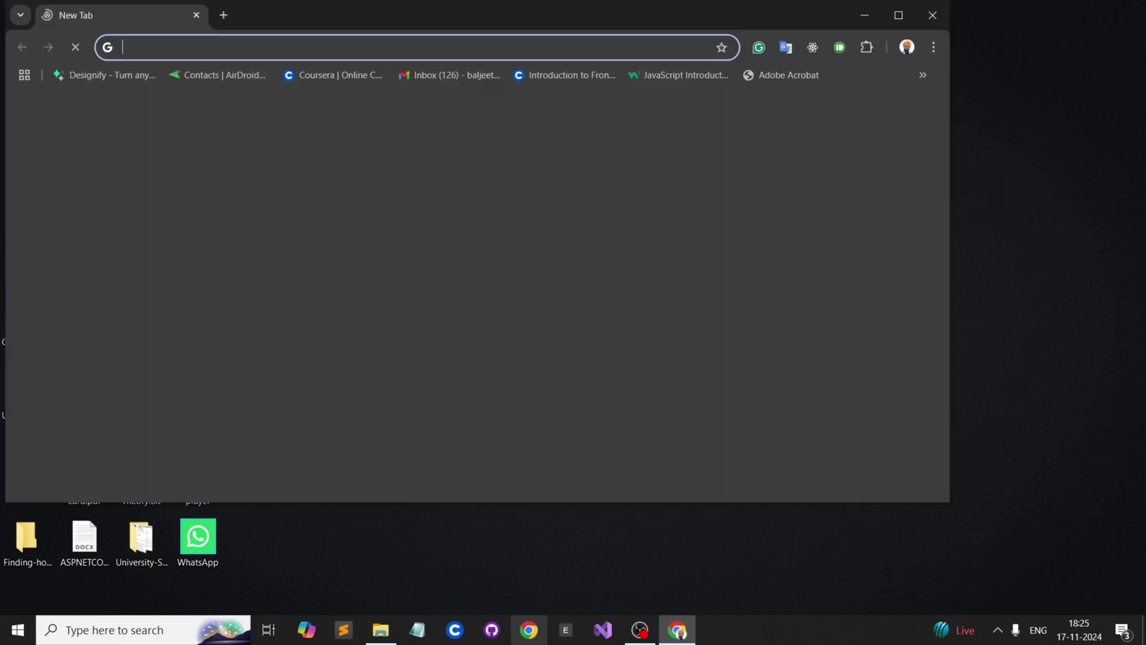
pyautogui.click(900, 11)
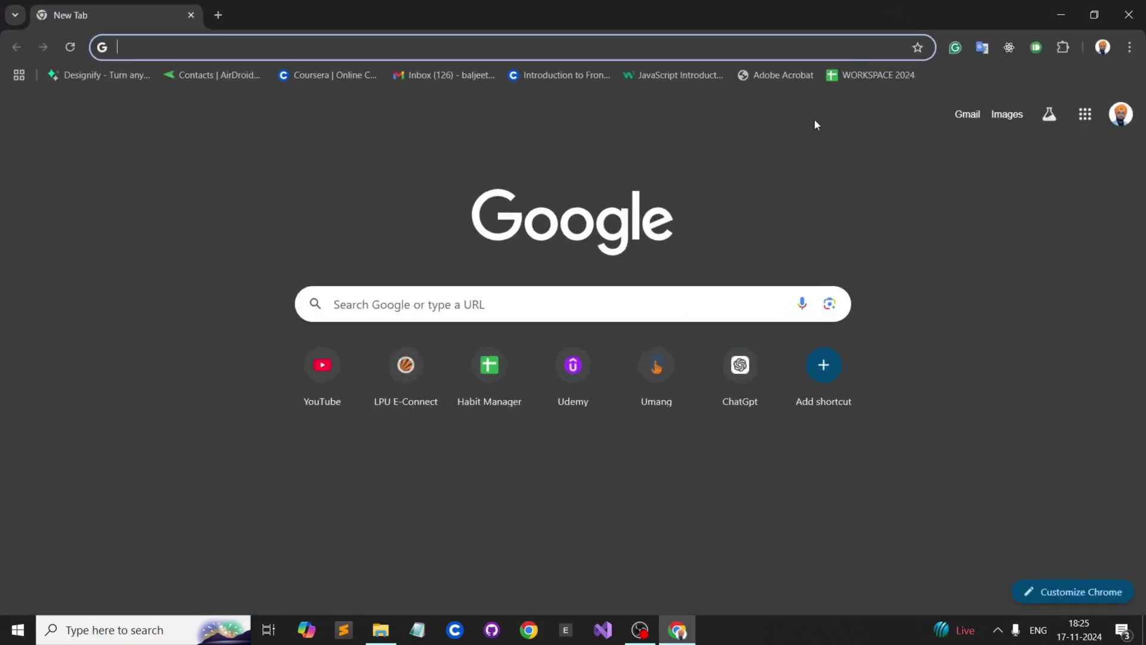
pyautogui.write('Ab down')
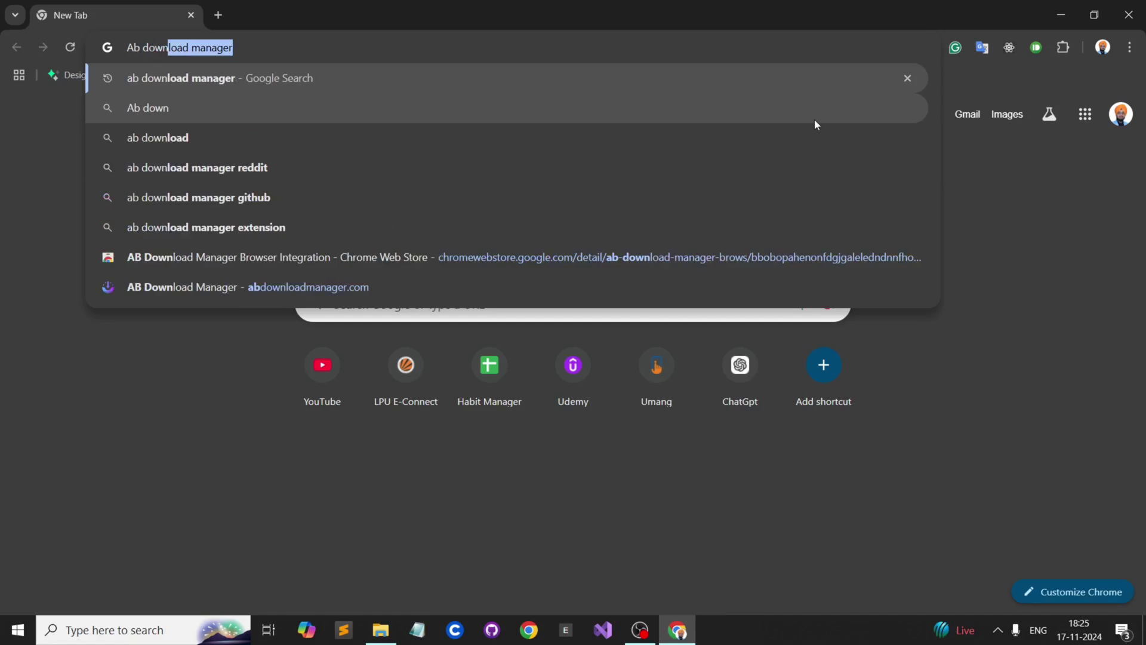
pyautogui.write('load manager')
pyautogui.press('Return')
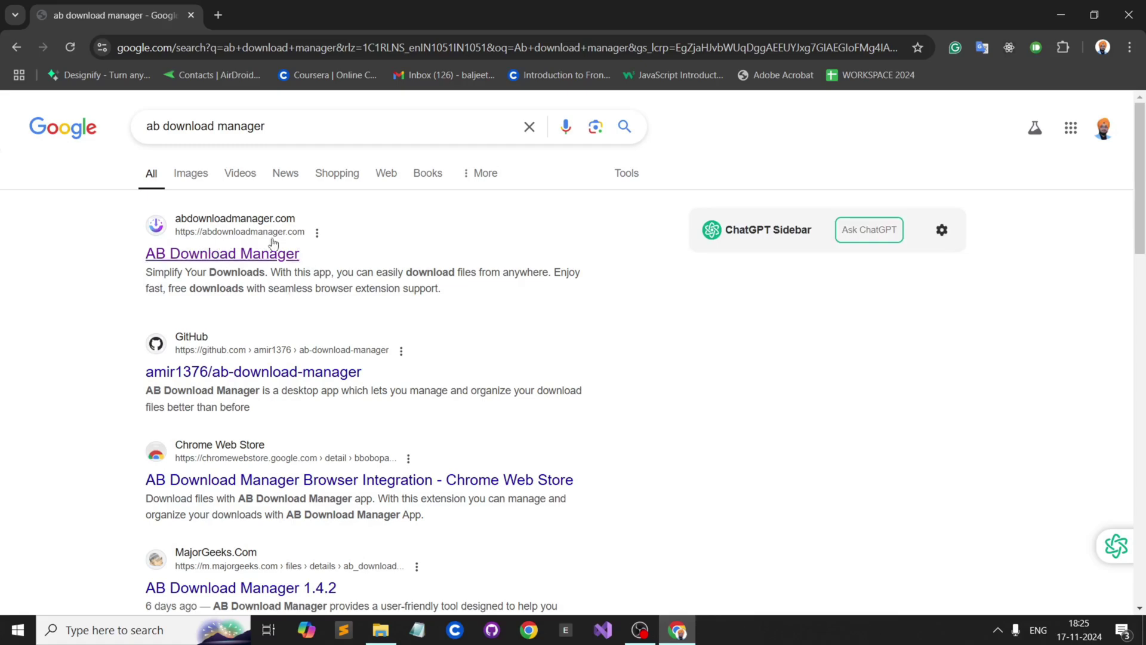
pyautogui.click(231, 259)
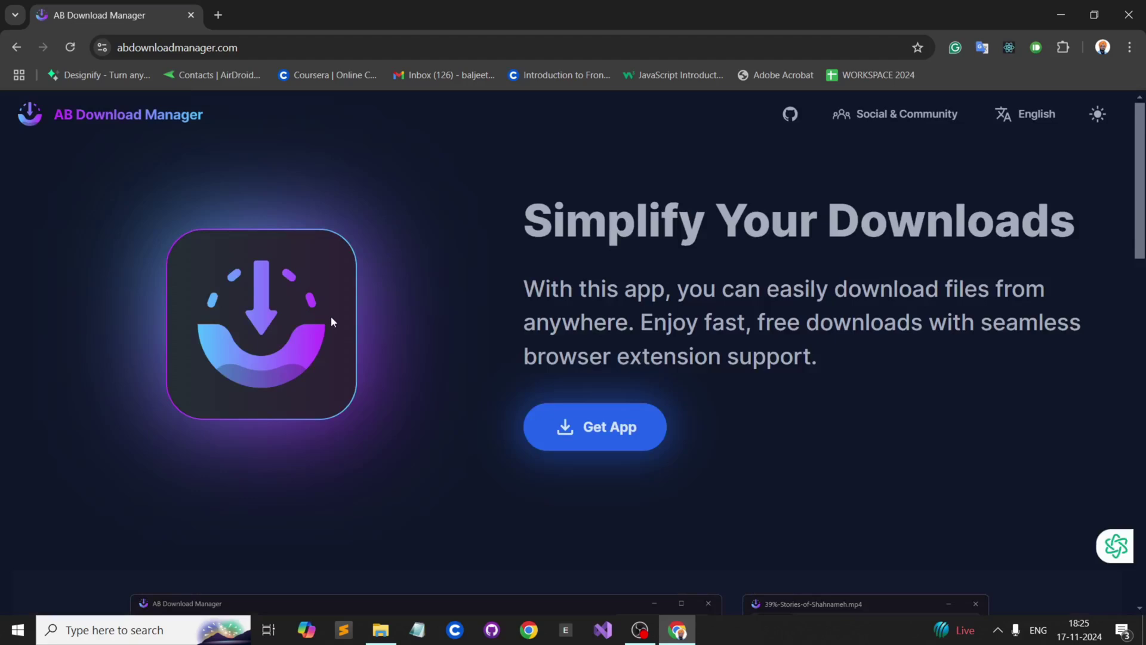
# - Look through the AB Download Manager home page and its GitHub repository, closing the repository page when done
pyautogui.scroll(-7, 332, 320)
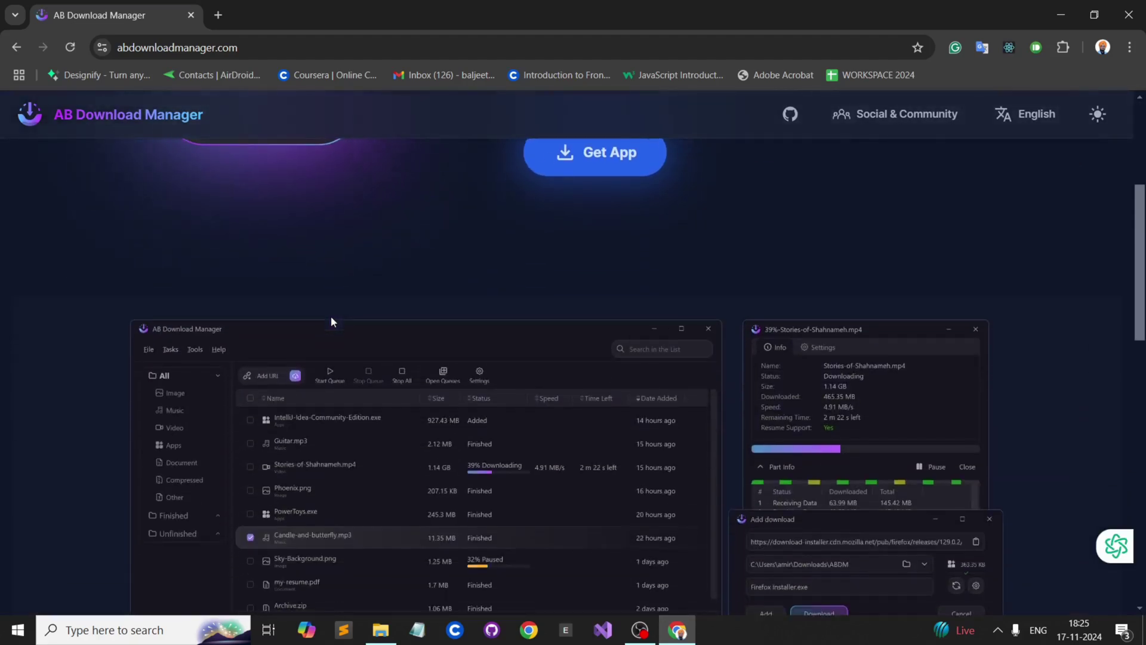
pyautogui.scroll(-3, 331, 318)
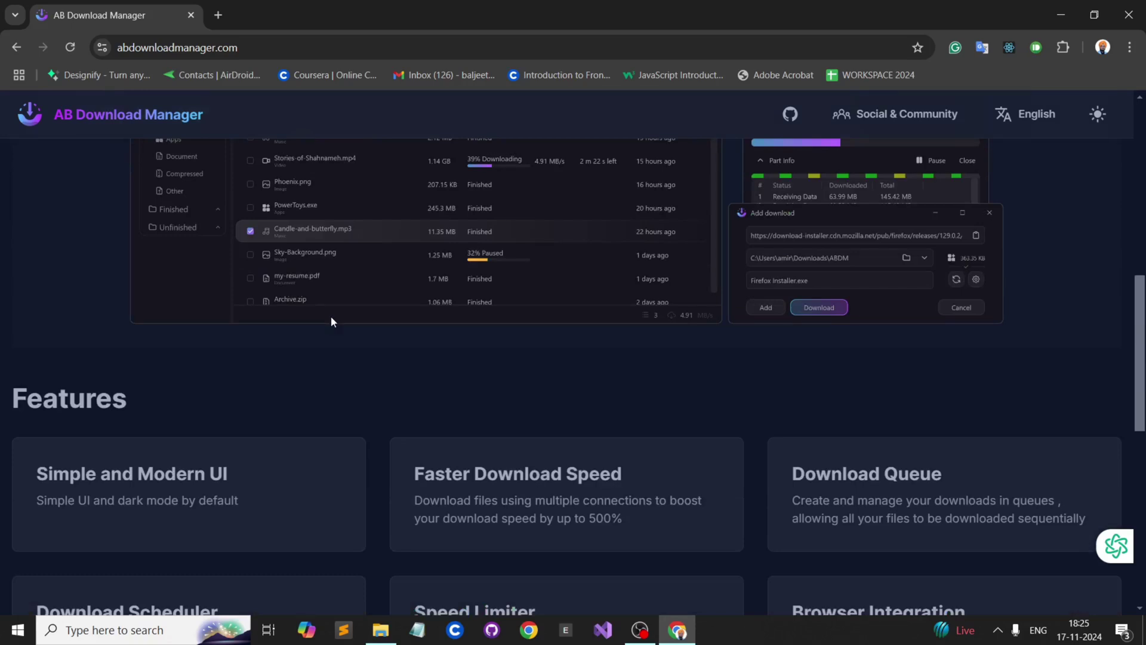
pyautogui.scroll(10, 332, 321)
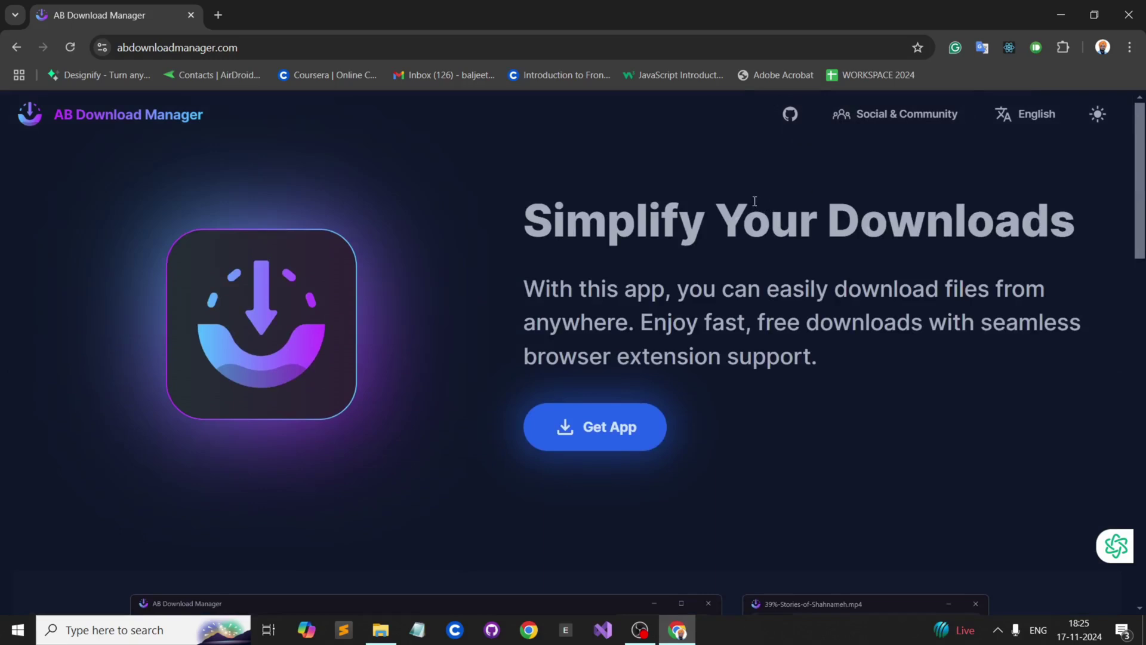
pyautogui.click(793, 114)
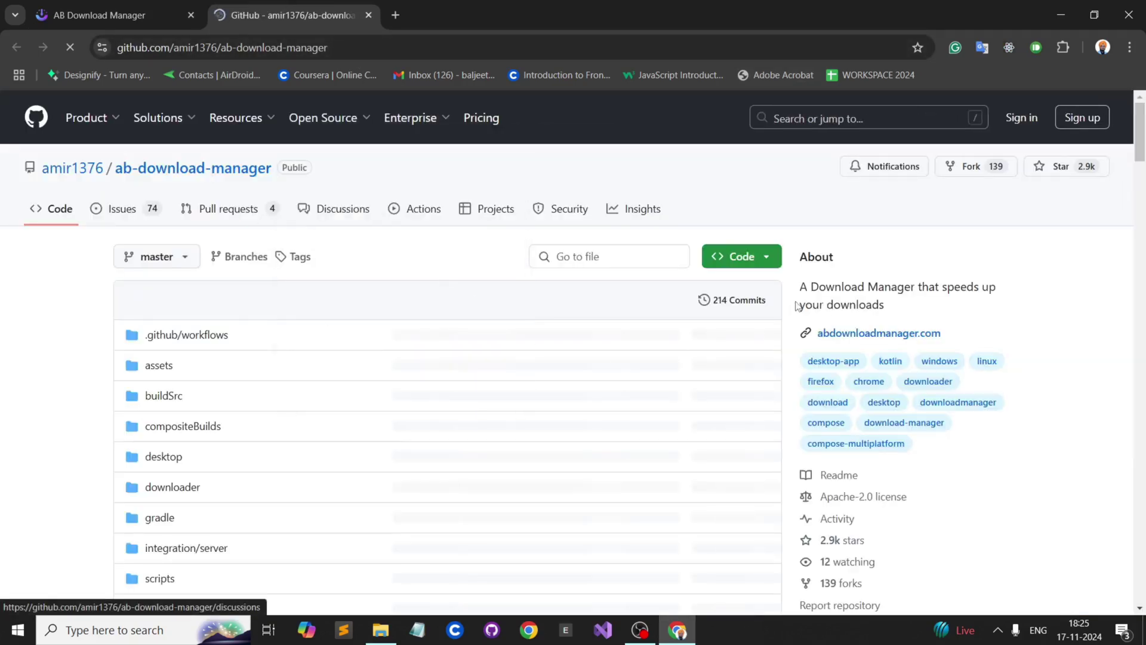
pyautogui.scroll(-6, 796, 306)
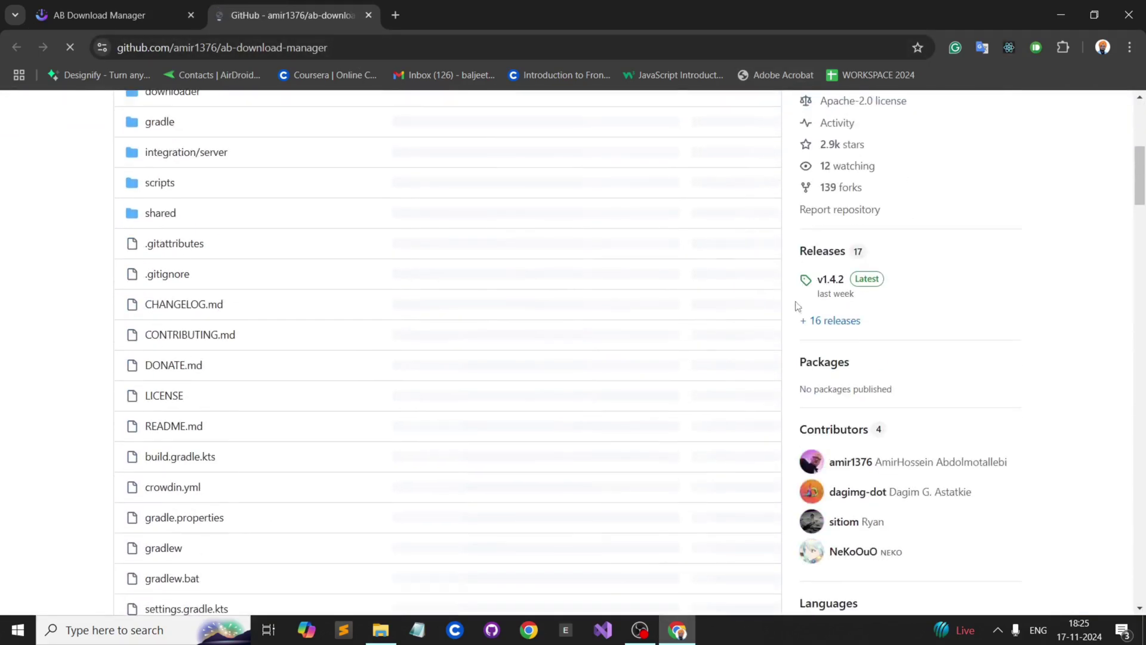
pyautogui.scroll(-3, 796, 306)
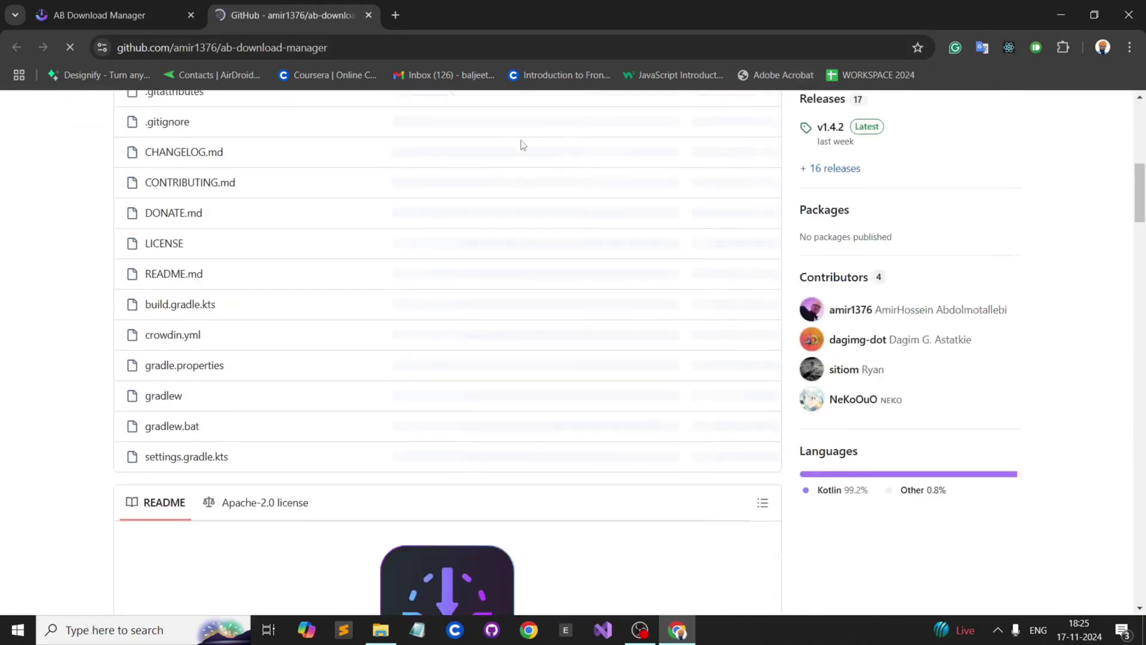
pyautogui.click(370, 17)
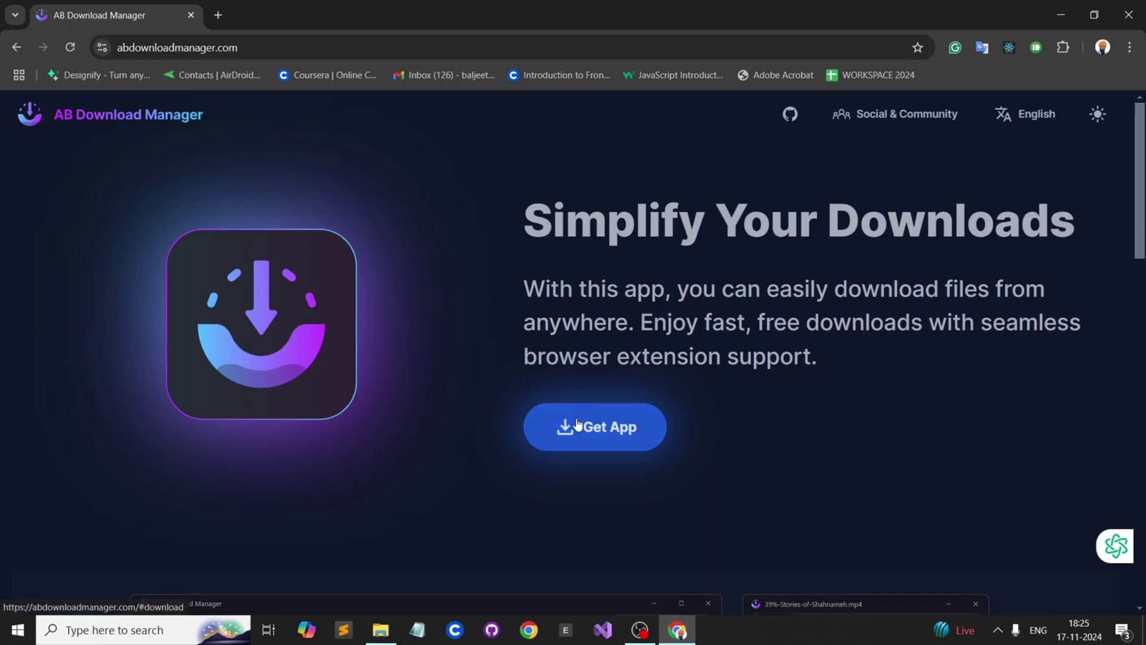
# - Download the Windows exe installer of AB Download Manager directly from the site and check the download's progress
pyautogui.click(577, 424)
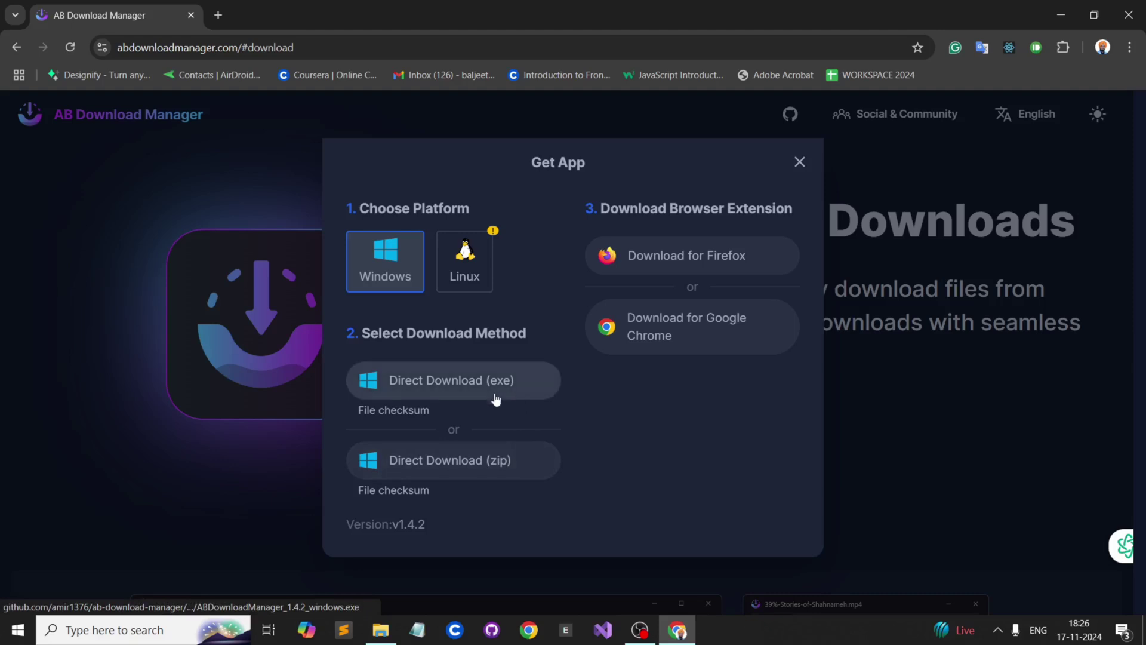
pyautogui.click(435, 380)
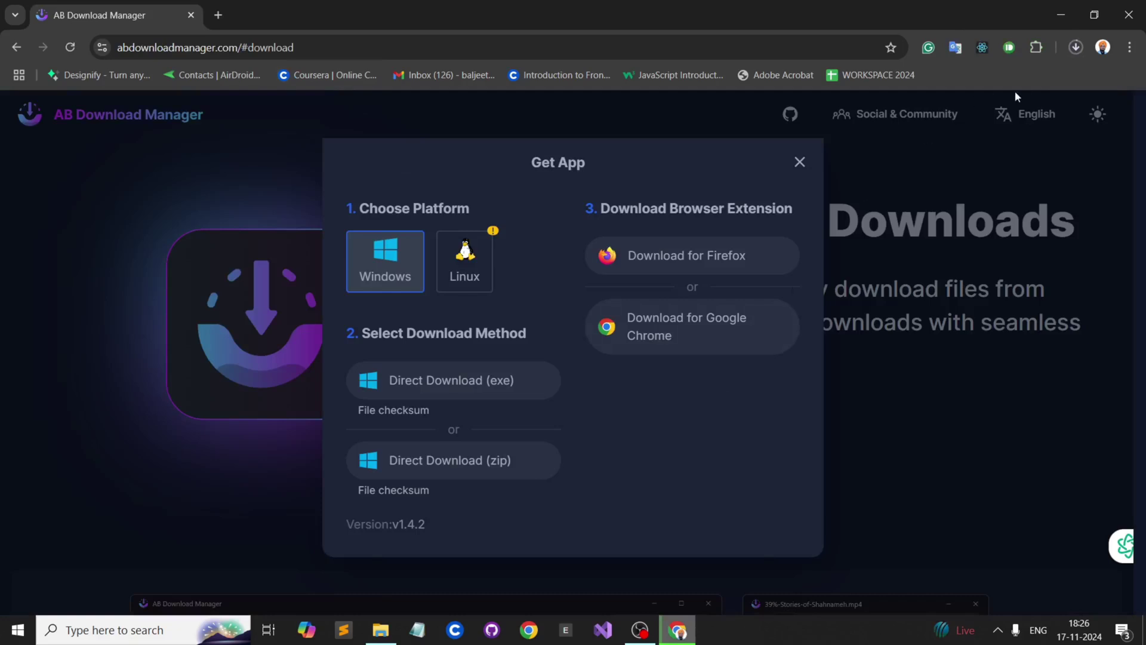
pyautogui.click(1080, 46)
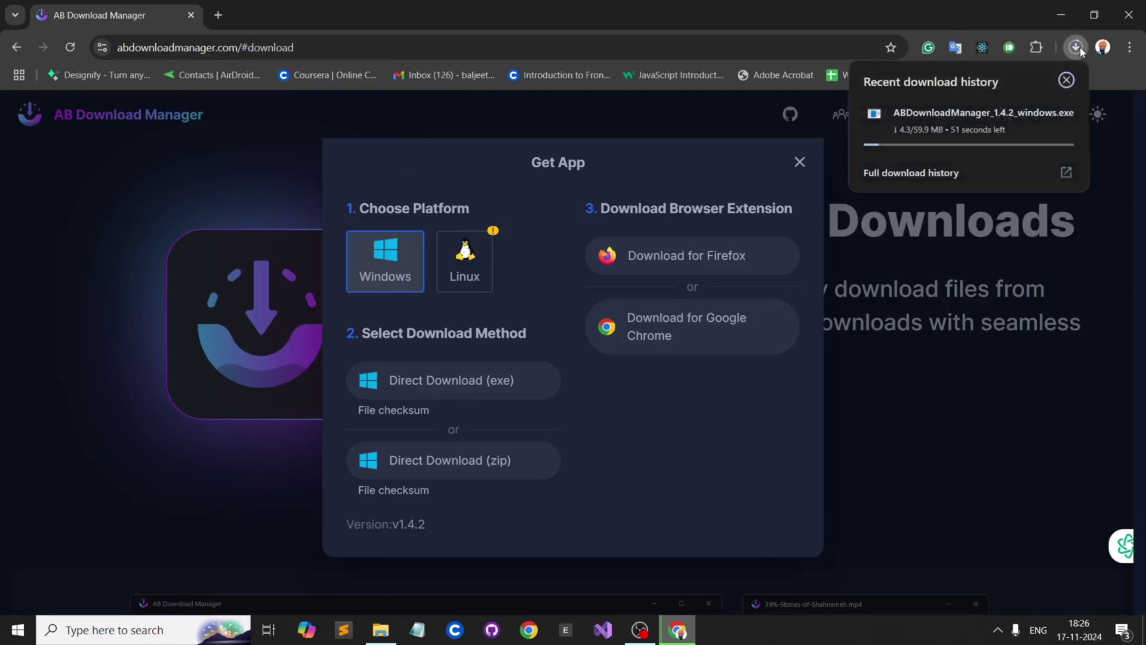
pyautogui.click(976, 294)
pyautogui.click(977, 294)
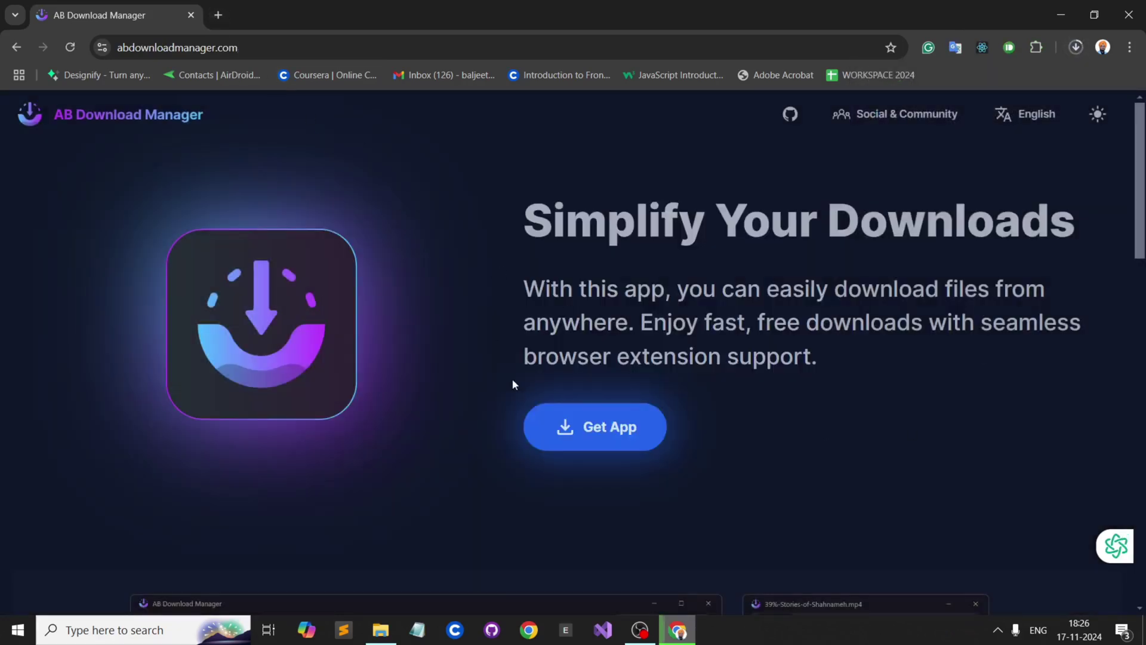
# - Add the AB Download Manager Browser Integration extension for Google Chrome from the site's app download options
pyautogui.click(590, 428)
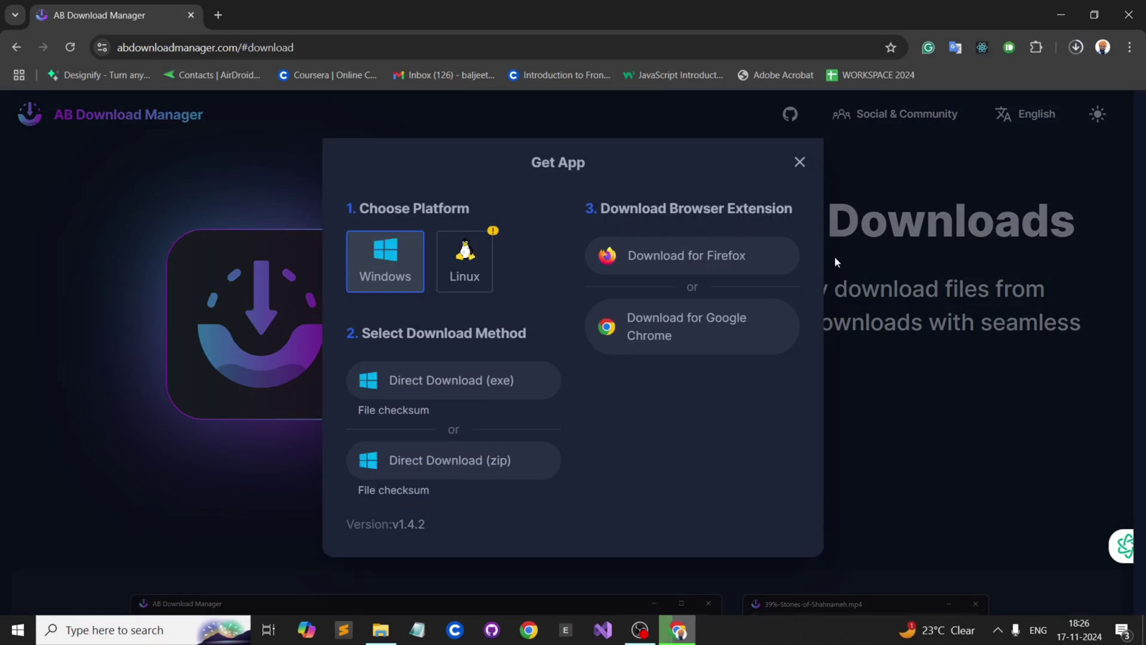
pyautogui.click(721, 328)
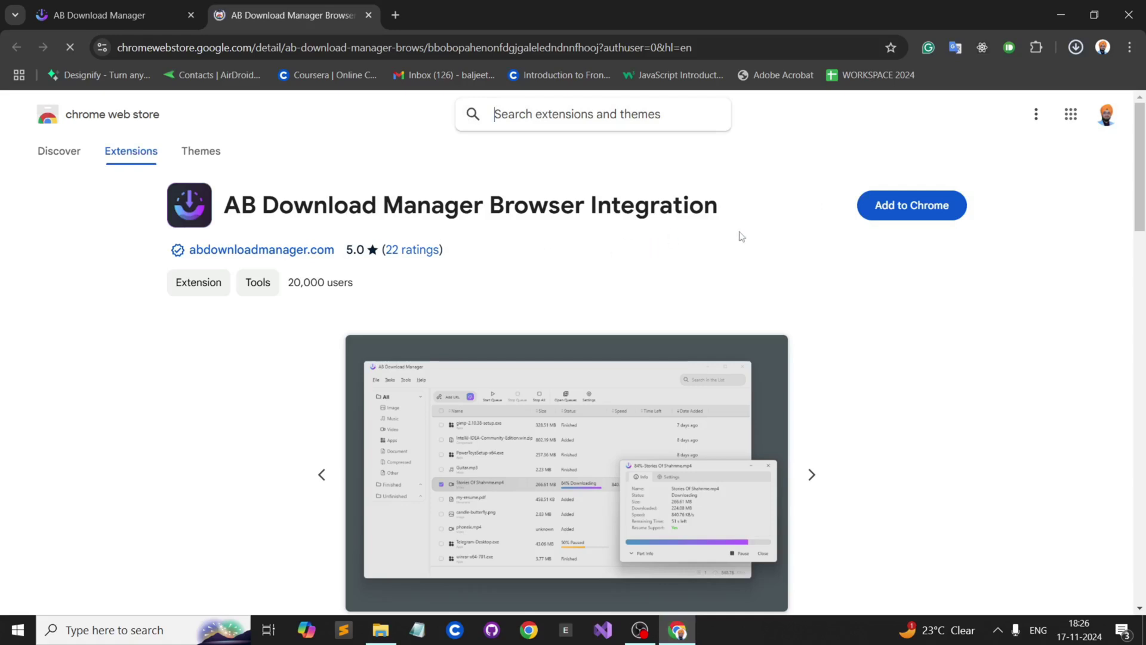
pyautogui.click(929, 211)
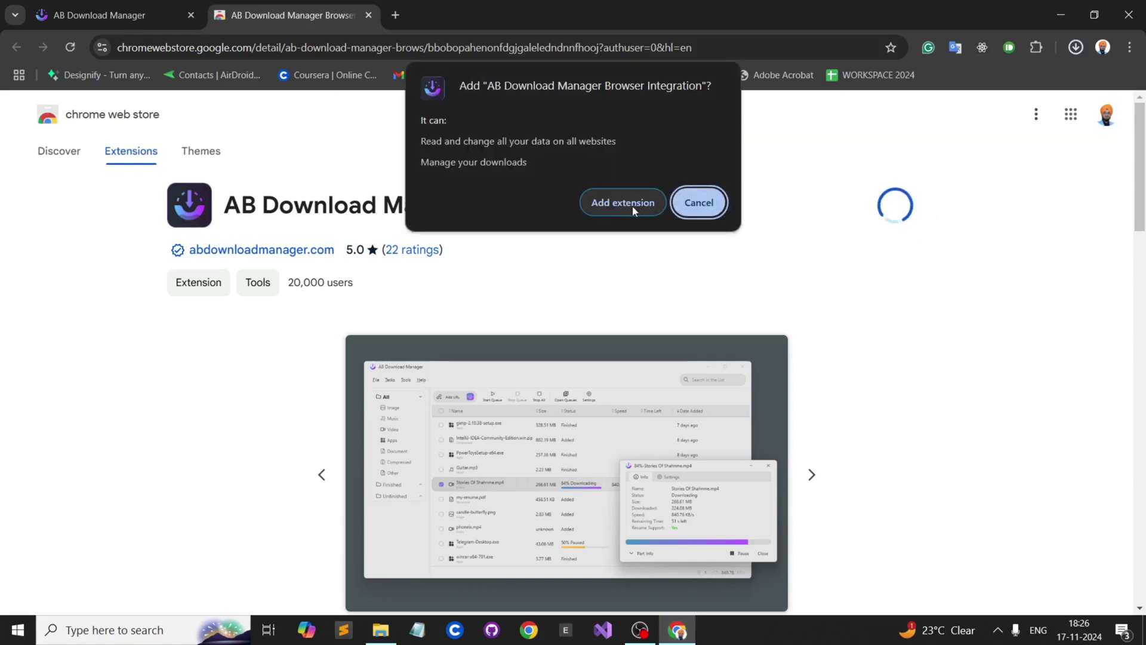
pyautogui.click(632, 205)
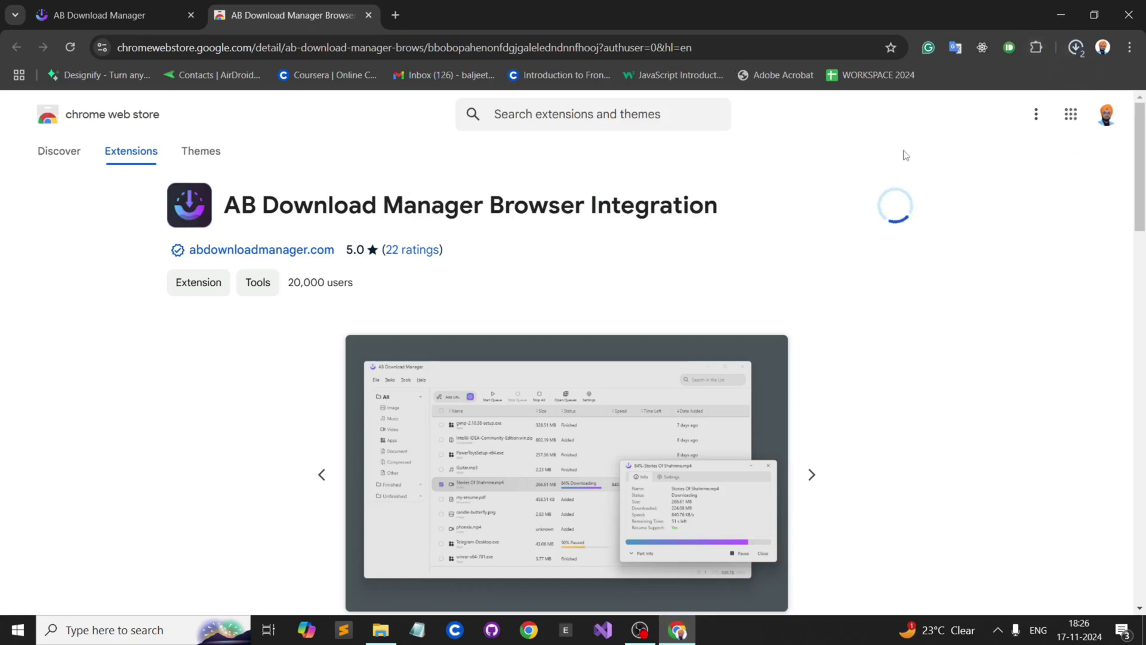
# - Return to the AB Download Manager site and show the downloaded ABDownloadManager_1.4.2_windows.exe in its folder
pyautogui.click(1075, 47)
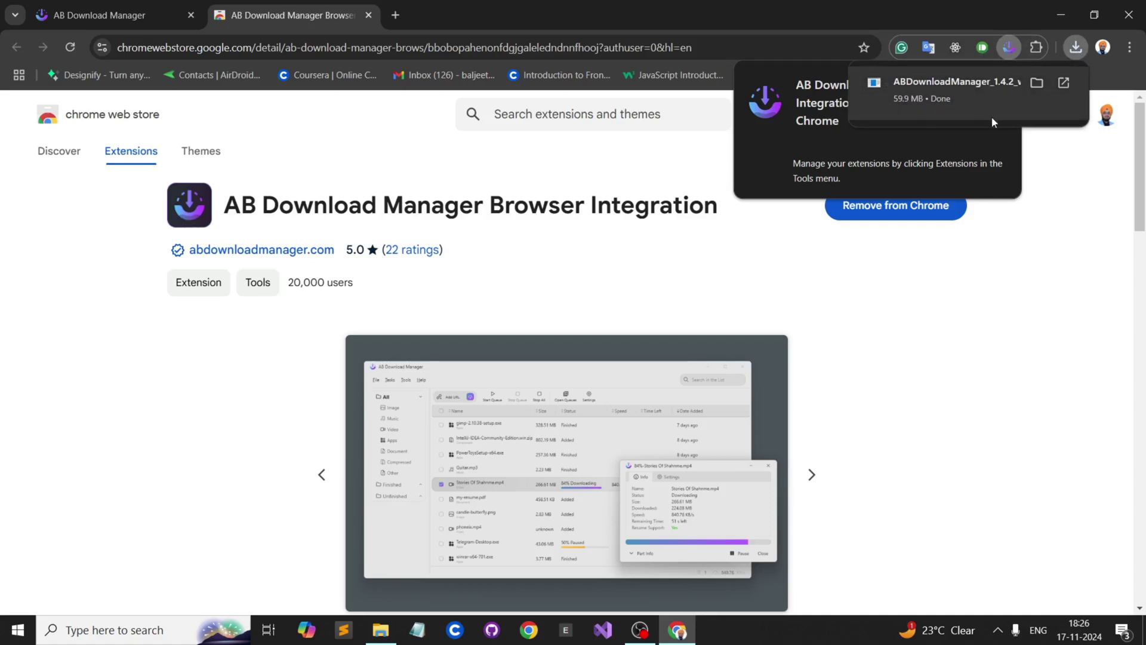
pyautogui.click(1053, 197)
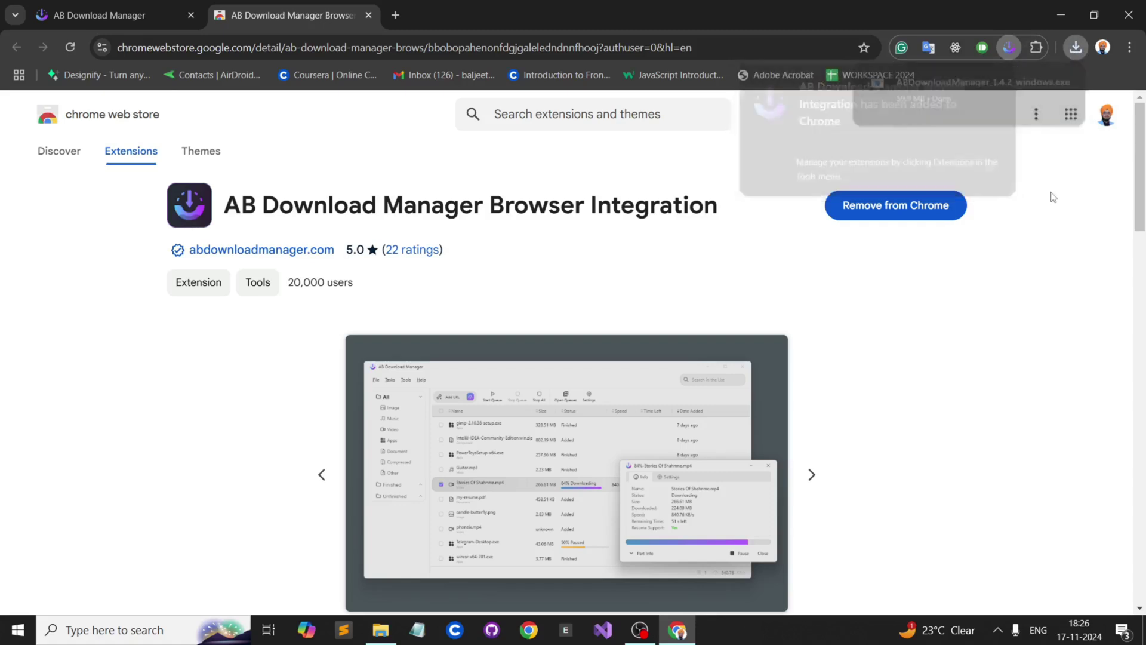
pyautogui.click(1076, 47)
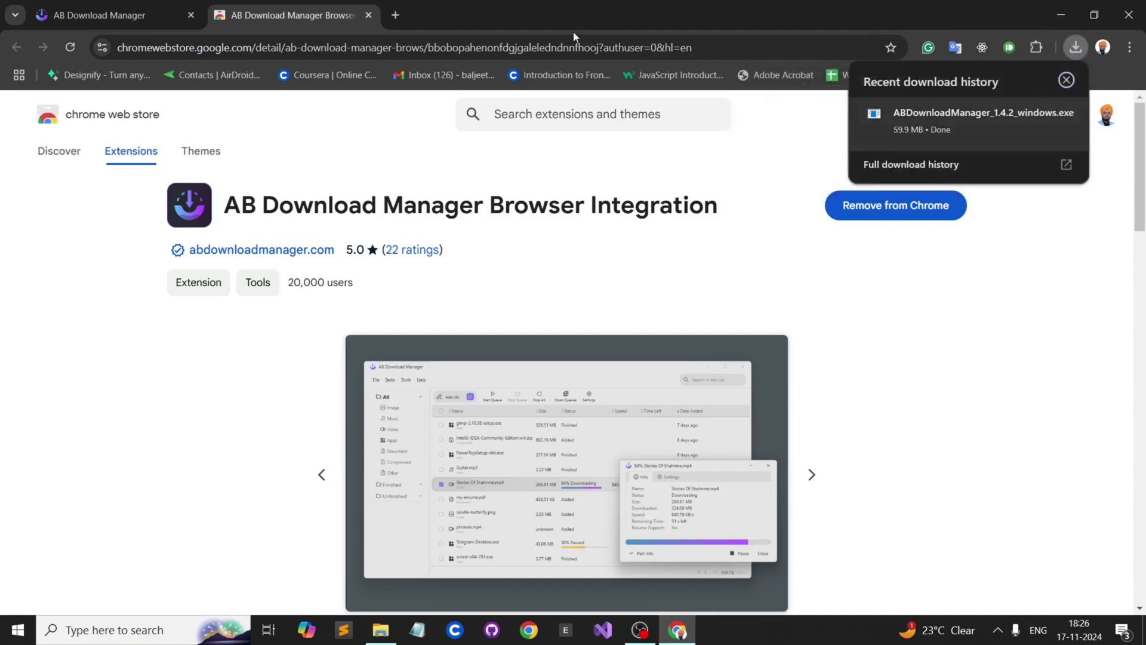
pyautogui.click(151, 13)
pyautogui.click(1075, 47)
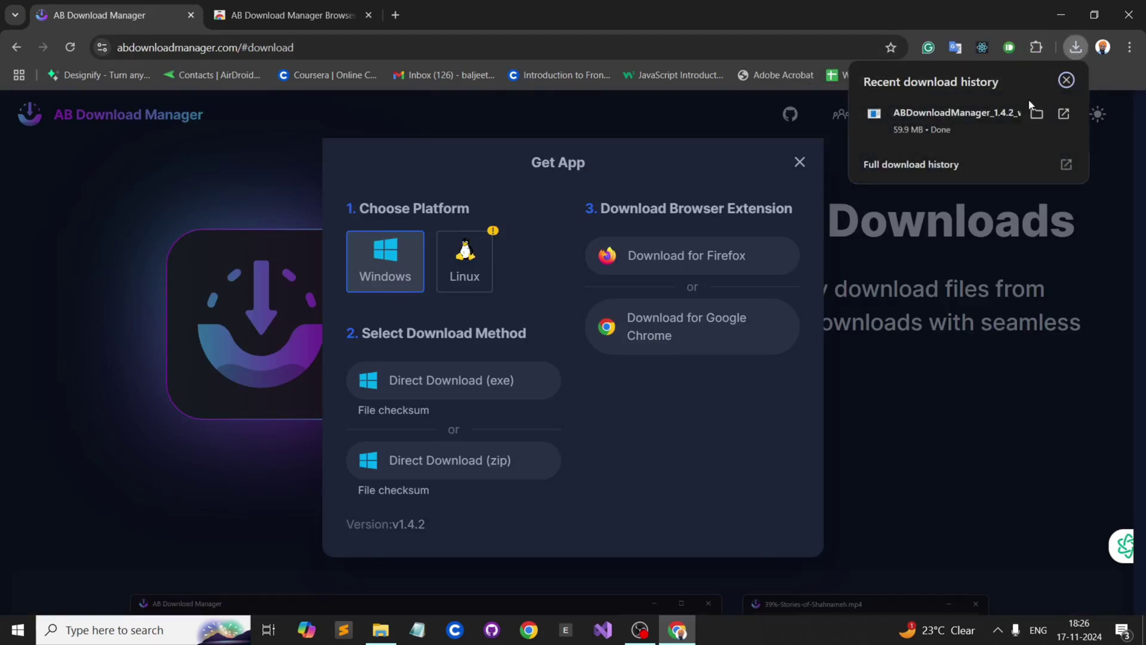
pyautogui.click(1034, 117)
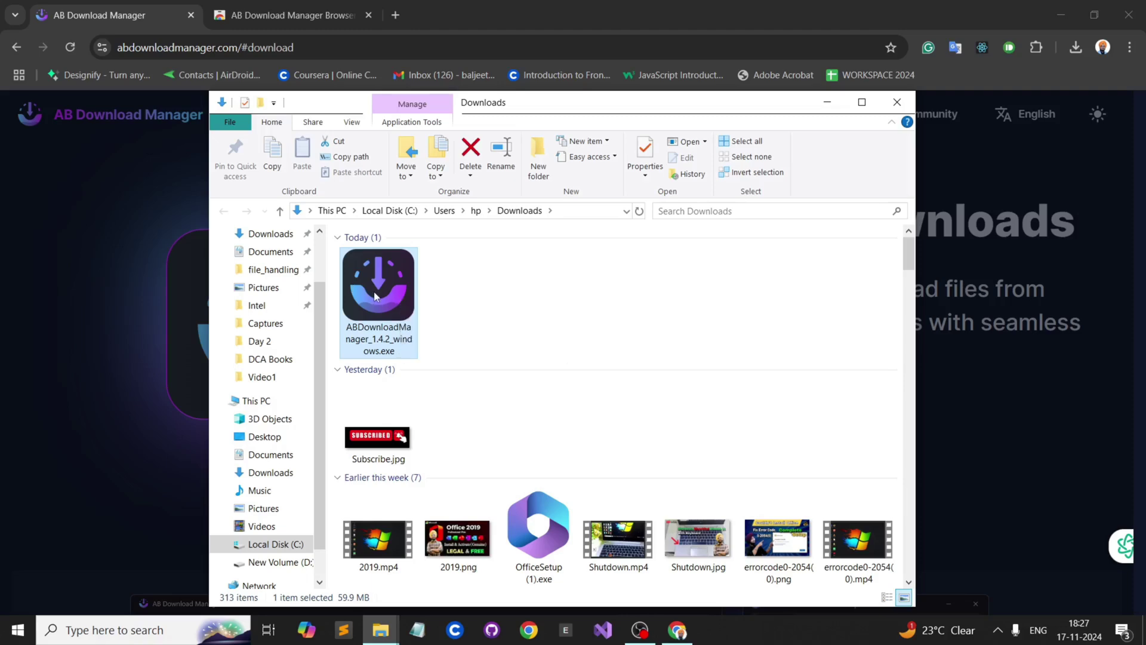
# - Run ABDownloadManager_1.4.2_windows.exe as administrator and accept the setup's license agreement
pyautogui.rightClick(375, 294)
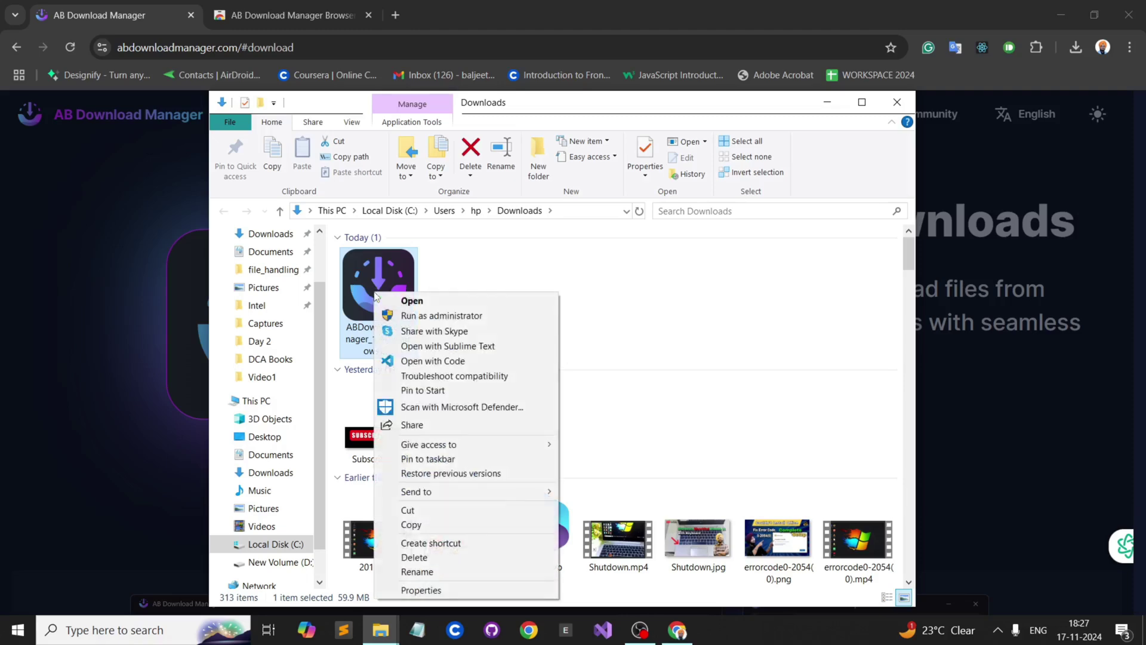
pyautogui.click(431, 317)
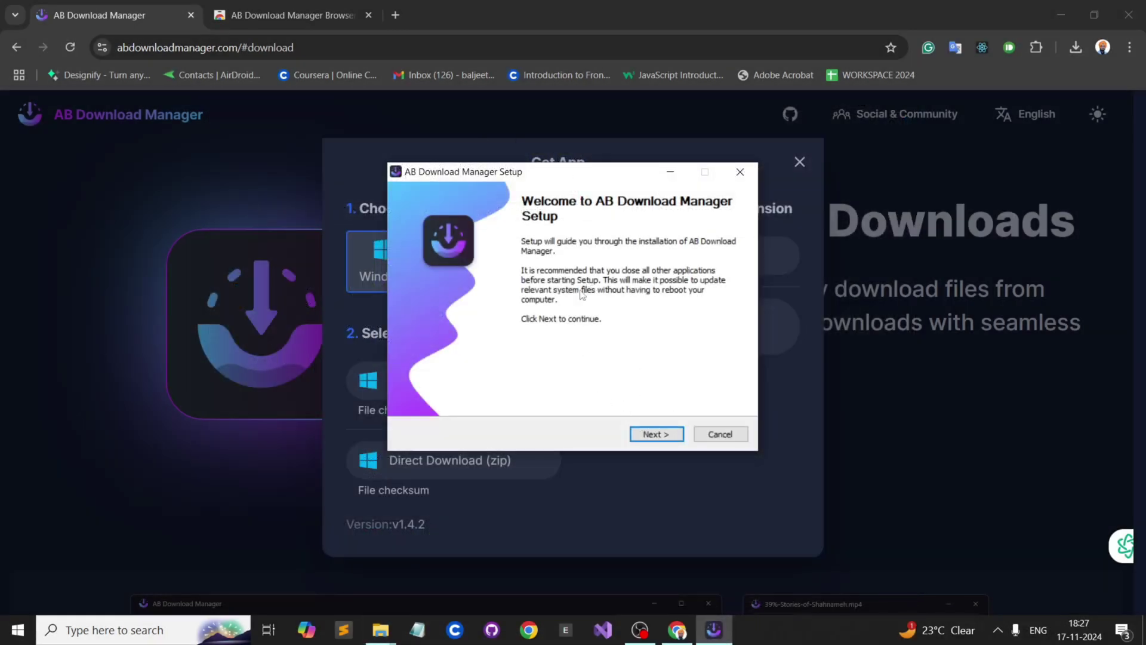
pyautogui.click(644, 439)
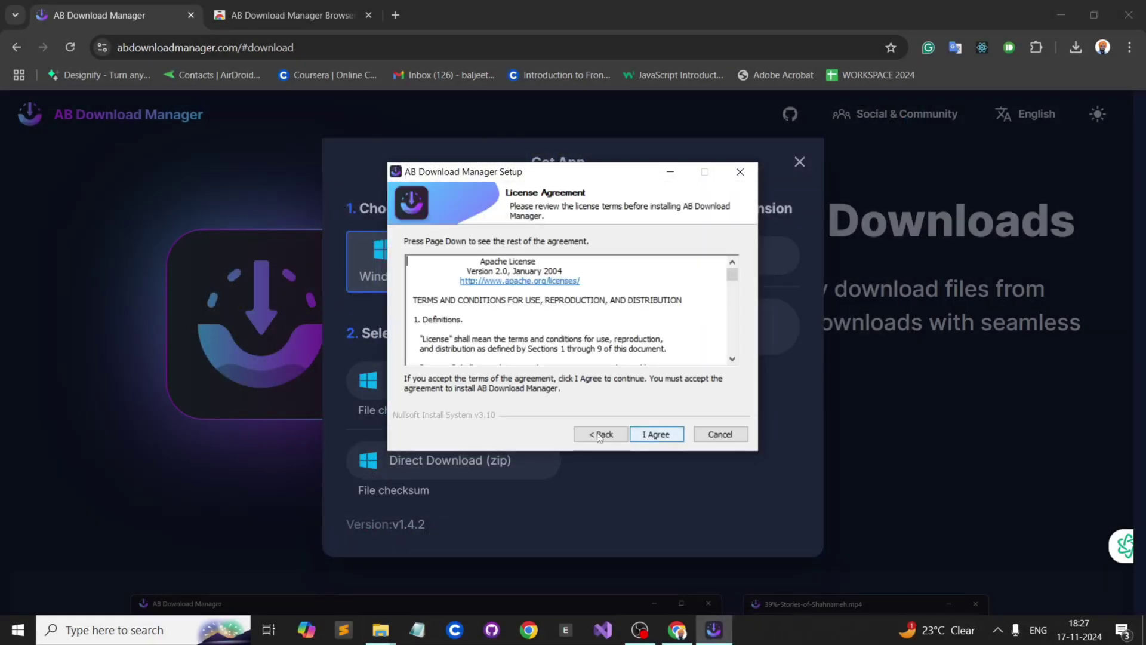
pyautogui.click(656, 436)
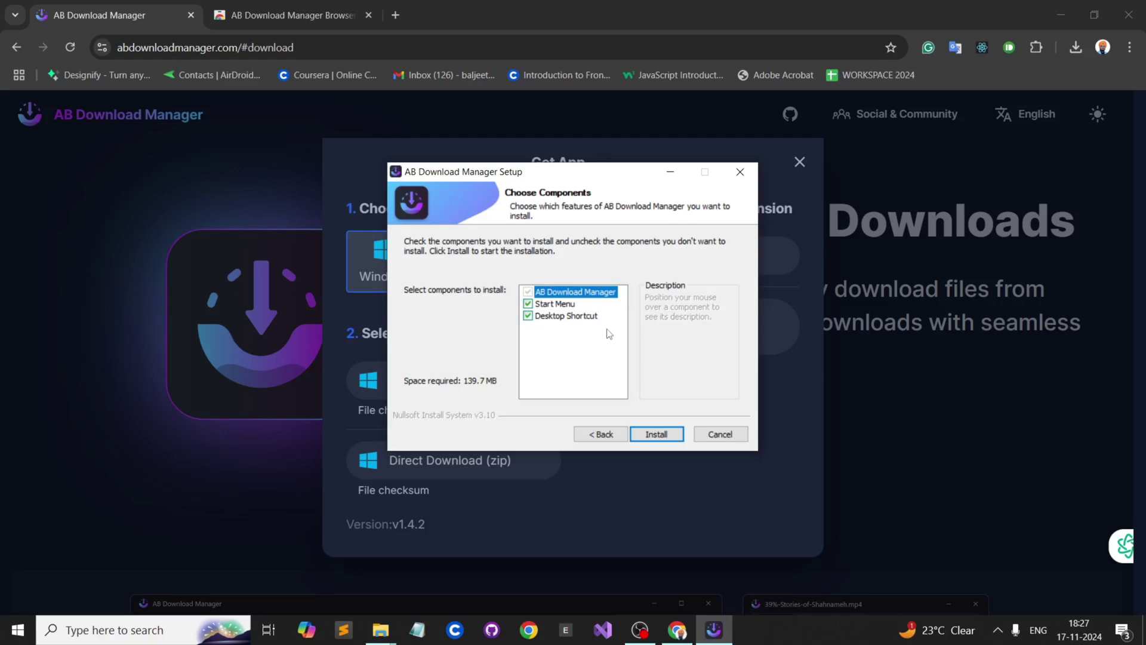
# - Install AB Download Manager with the Start Menu and Desktop Shortcut components, and finish setup with the option to run the app
pyautogui.click(527, 316)
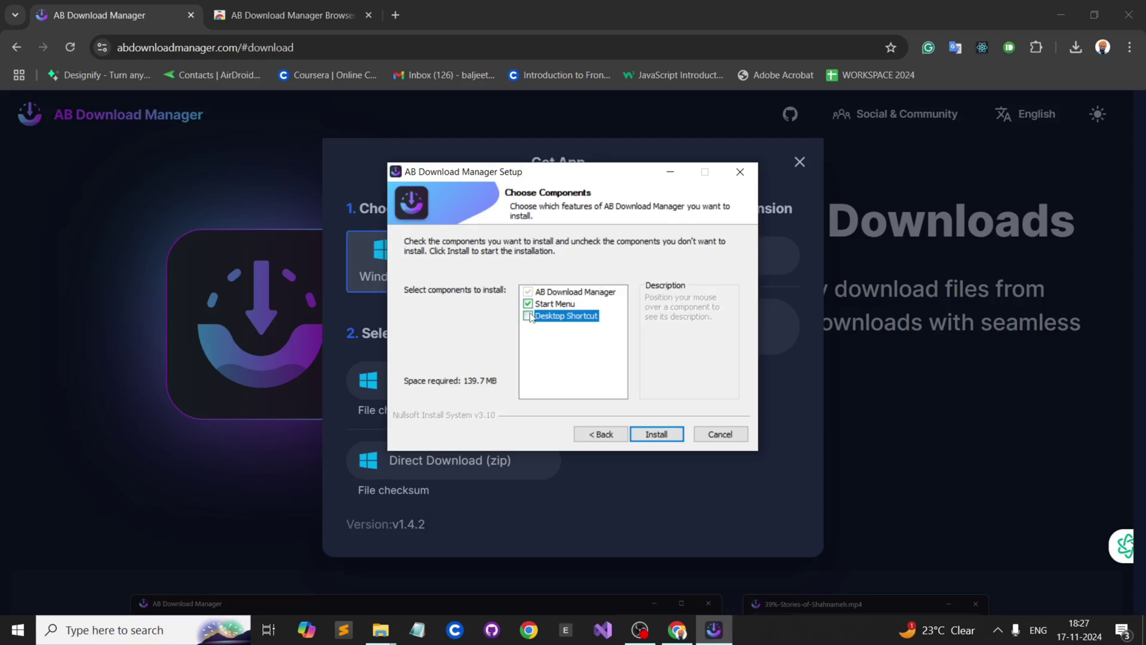
pyautogui.click(657, 436)
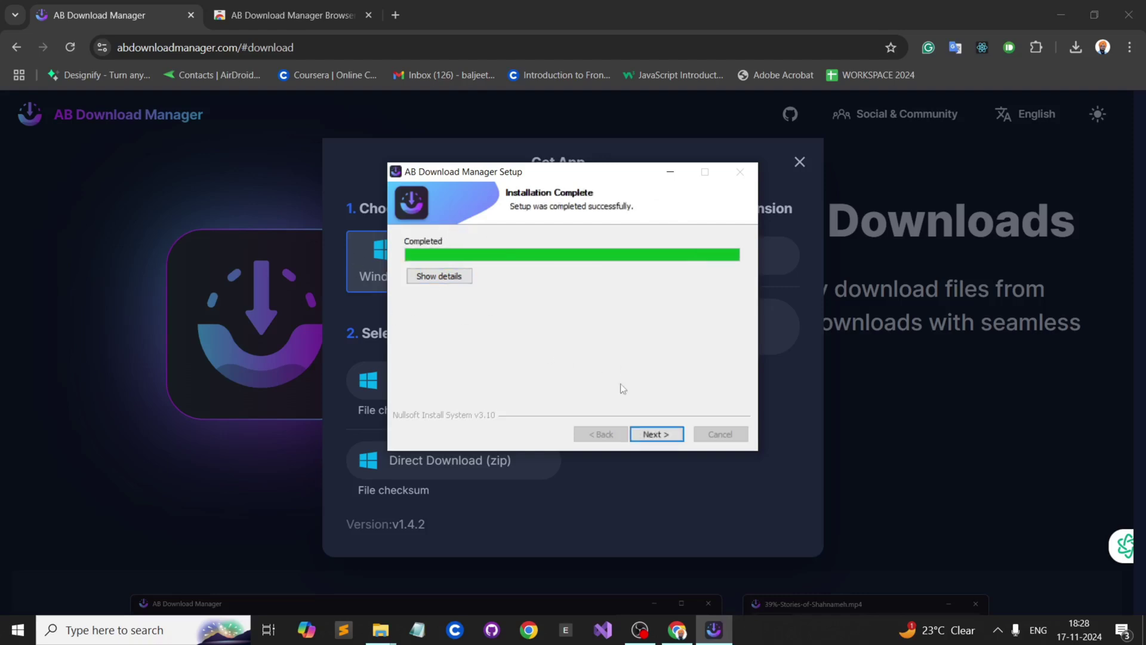
pyautogui.click(651, 436)
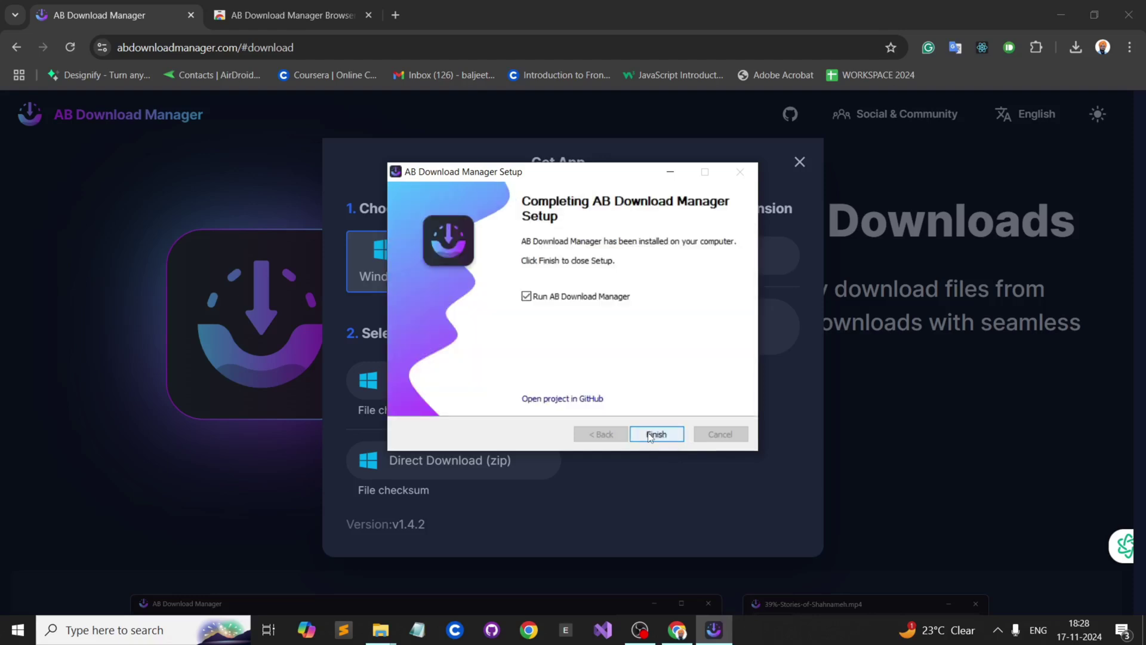
pyautogui.click(657, 434)
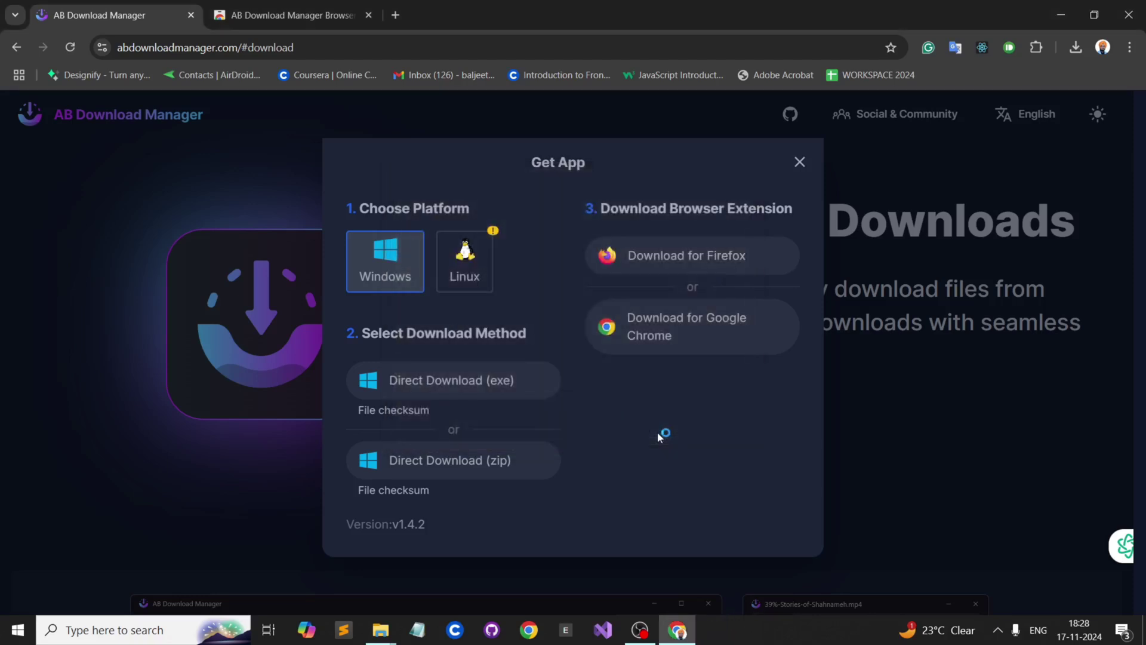
# - Close the Get App dialog, the Chrome window and the Downloads folder window to return to the desktop
pyautogui.click(800, 162)
pyautogui.click(1129, 15)
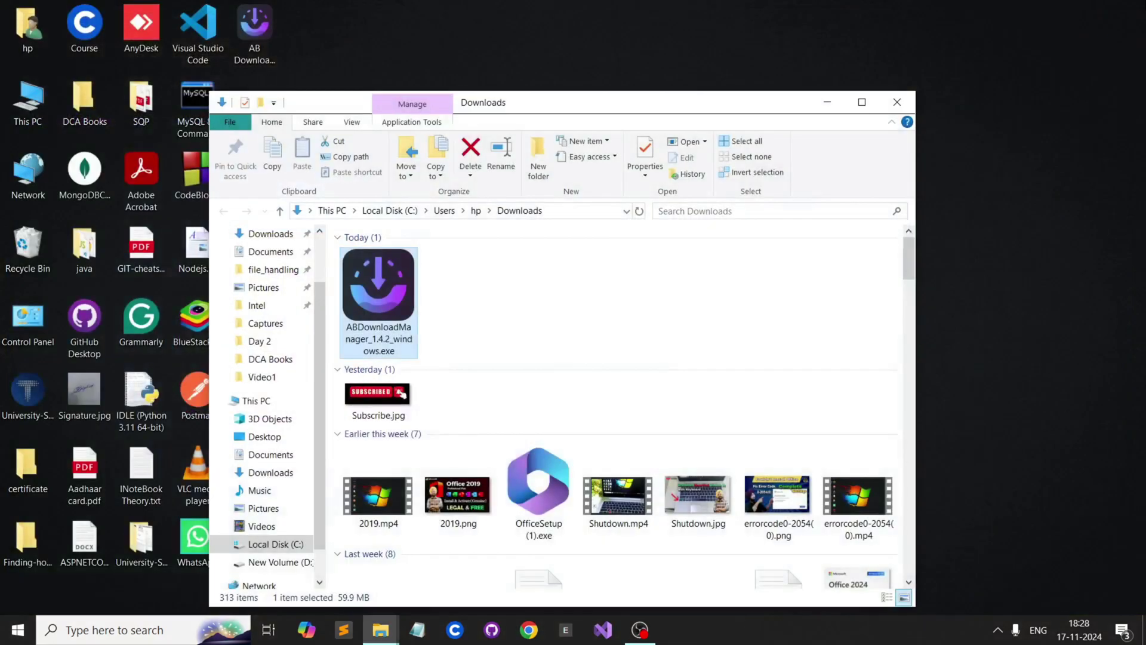
pyautogui.click(897, 102)
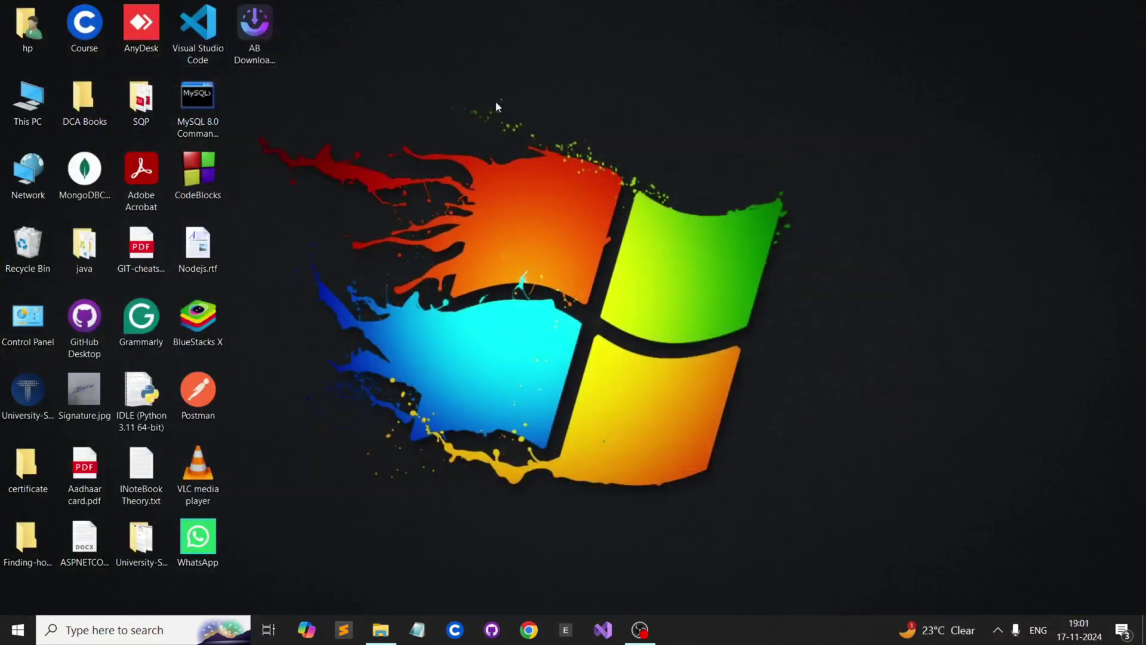
# - Launch AB Download Manager from the desktop, maximize its window, and view the Appearance settings before closing them
pyautogui.doubleClick(261, 46)
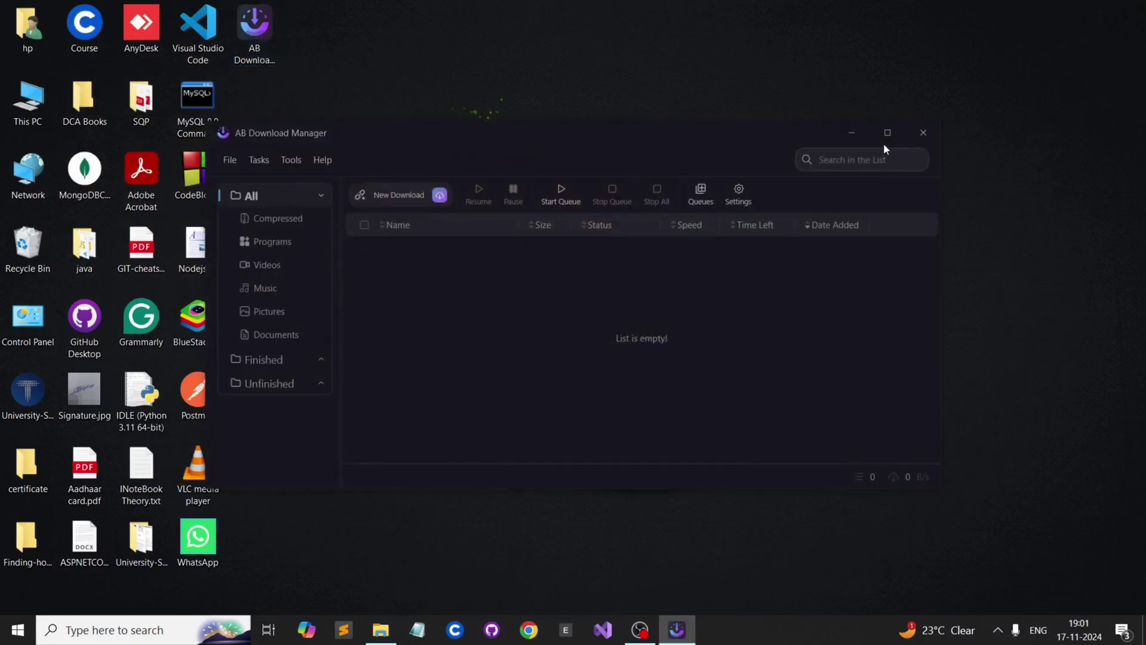
pyautogui.click(886, 133)
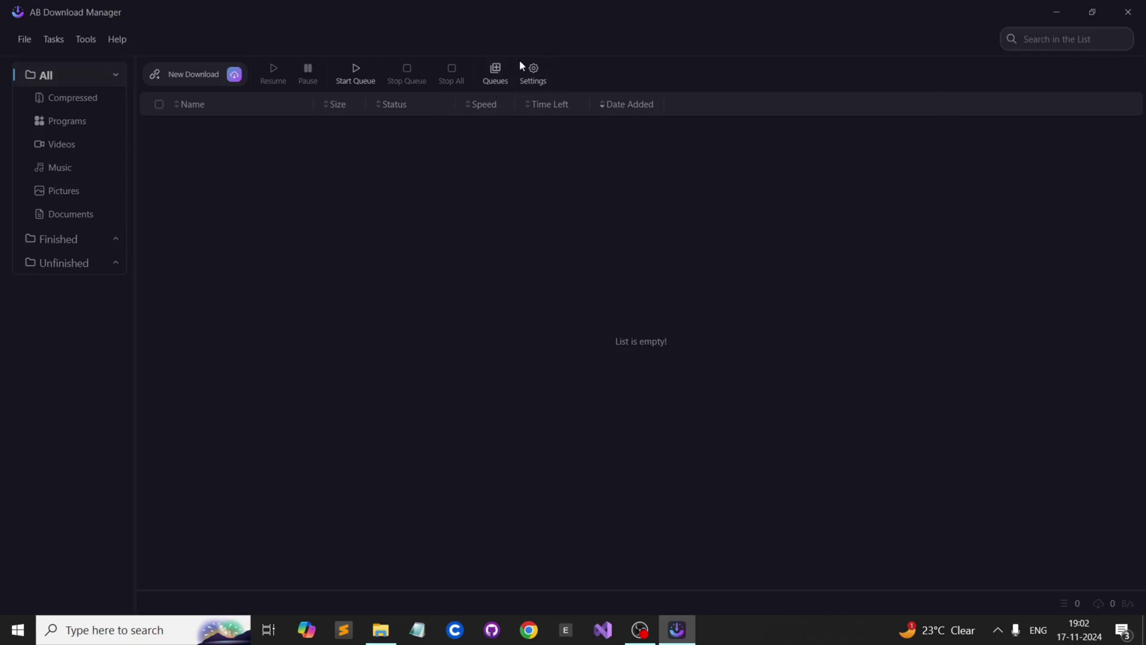
pyautogui.click(538, 71)
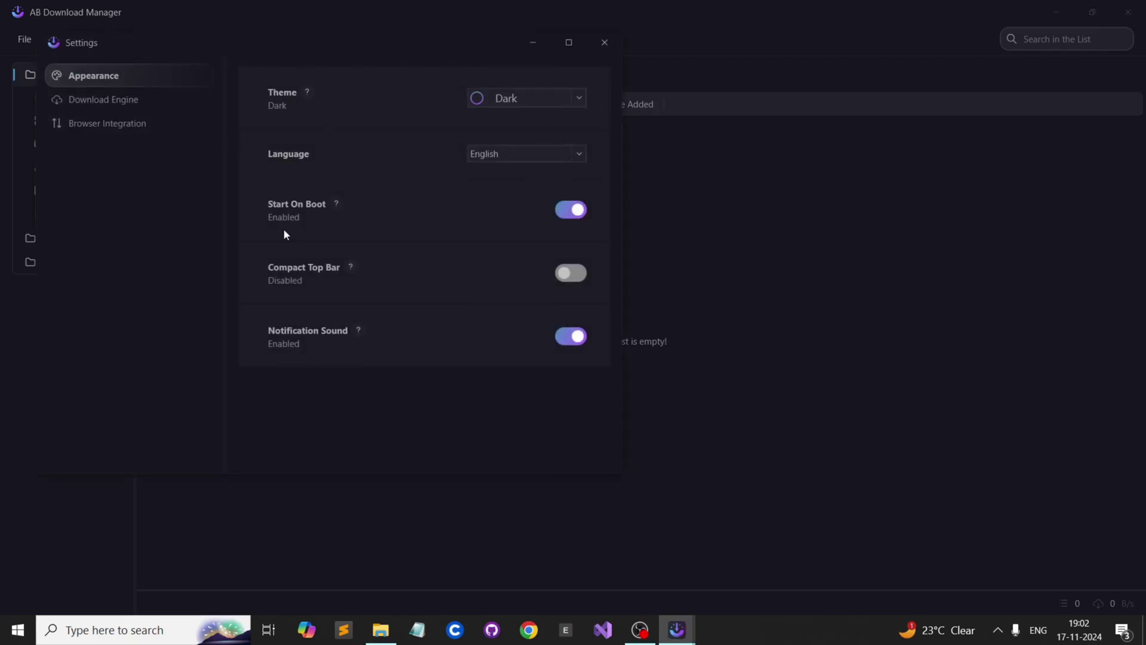
pyautogui.click(604, 43)
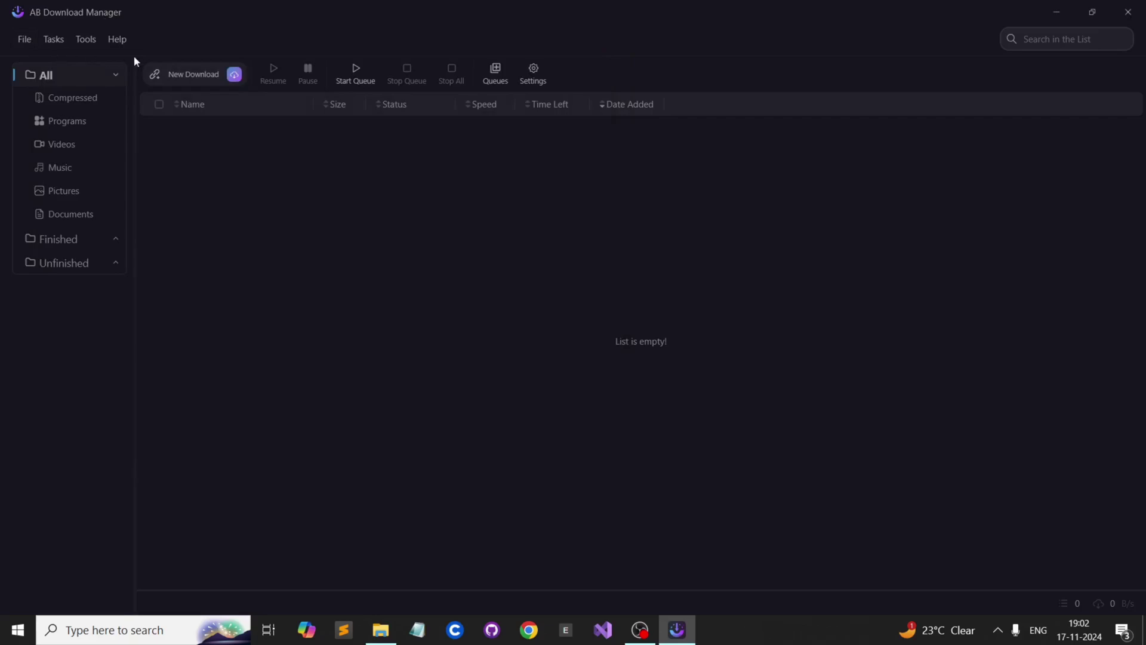
# - Examine the File, Tasks, Tools and Help commands and the fields for adding a new download, and close the Add Download dialog
pyautogui.click(19, 40)
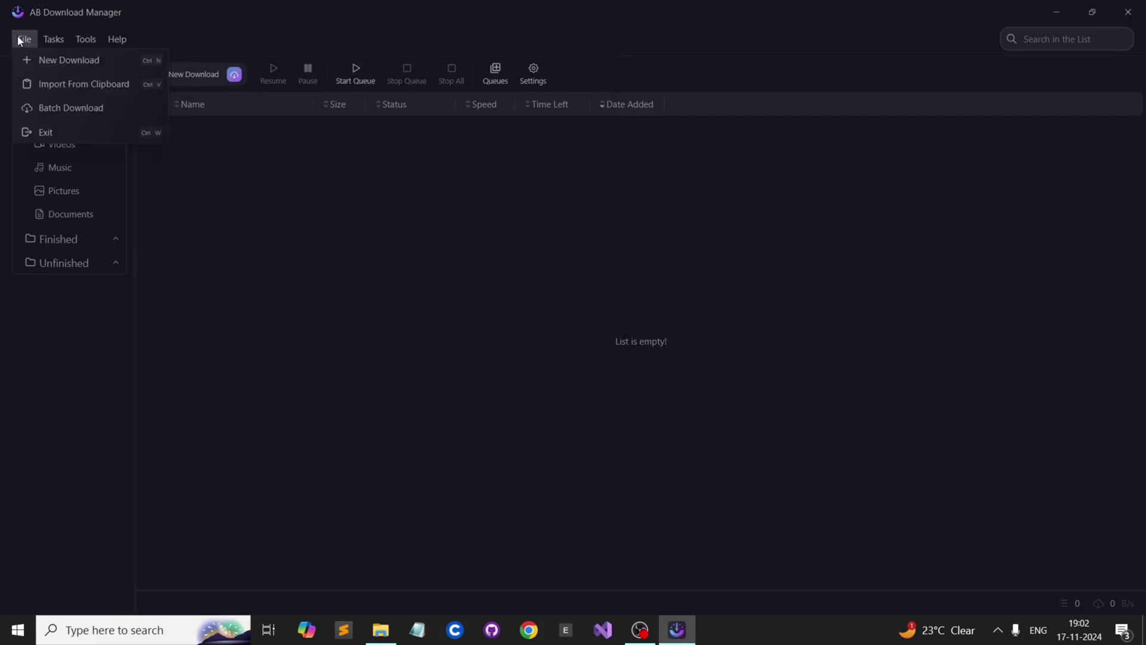
pyautogui.click(85, 40)
pyautogui.click(53, 39)
pyautogui.click(86, 39)
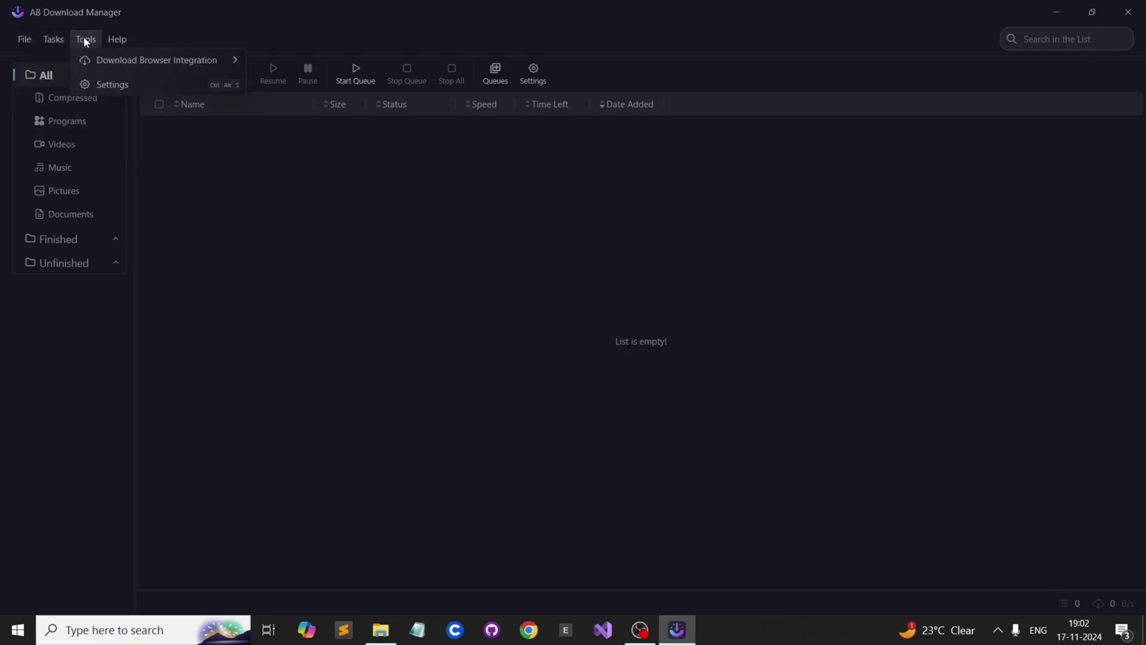
pyautogui.click(118, 40)
pyautogui.click(30, 35)
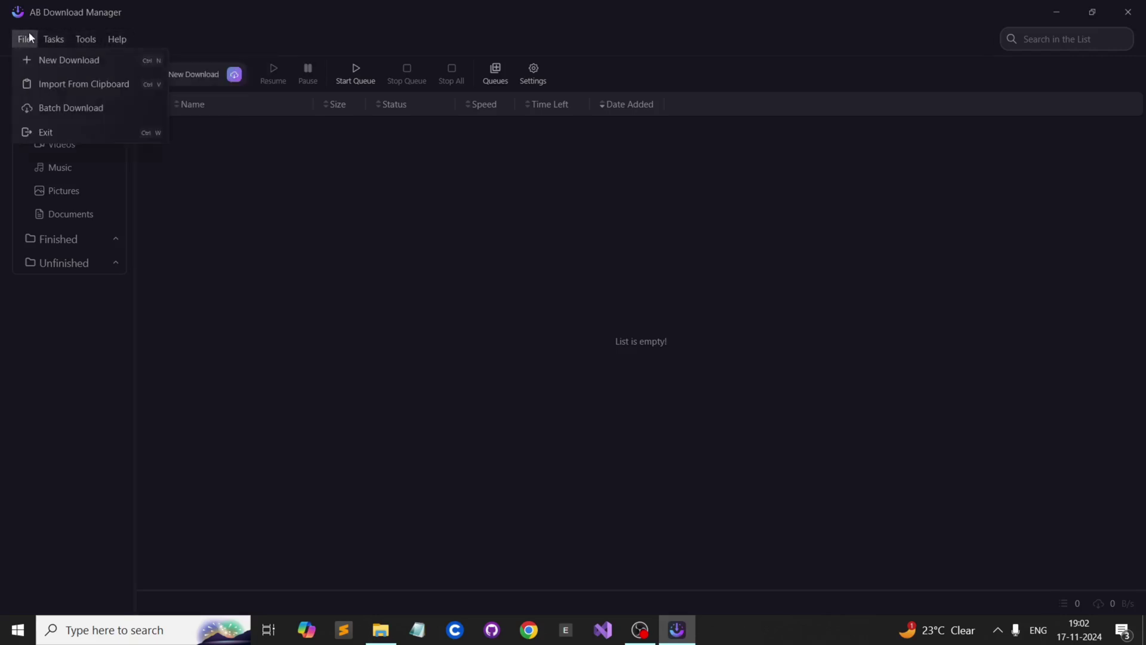
pyautogui.click(76, 55)
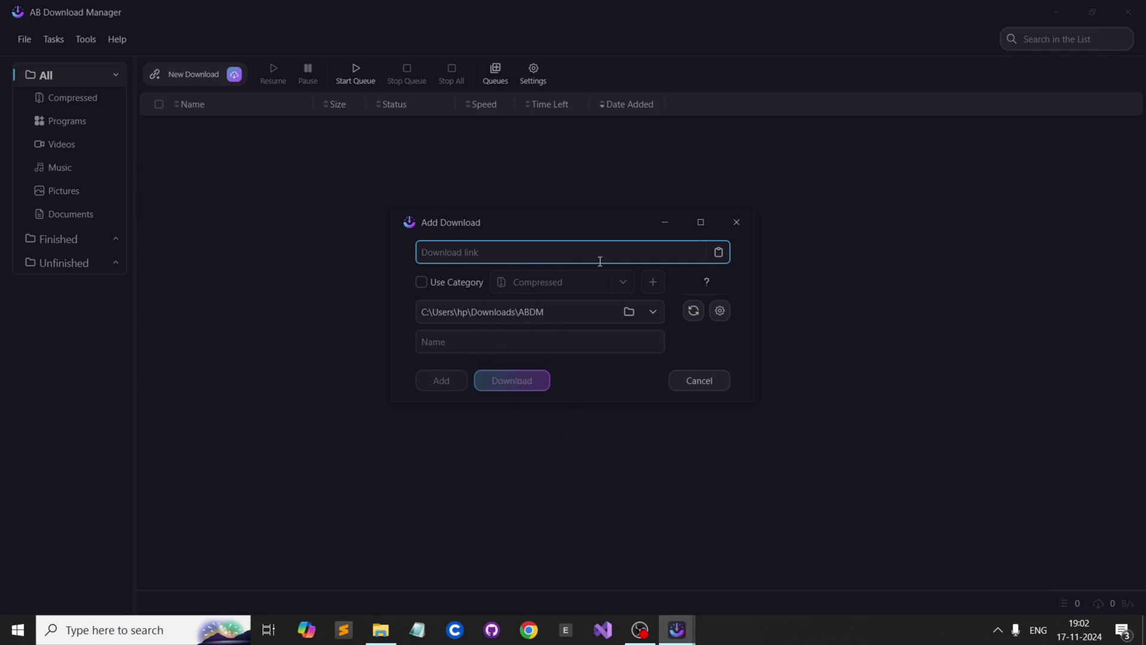
pyautogui.click(736, 223)
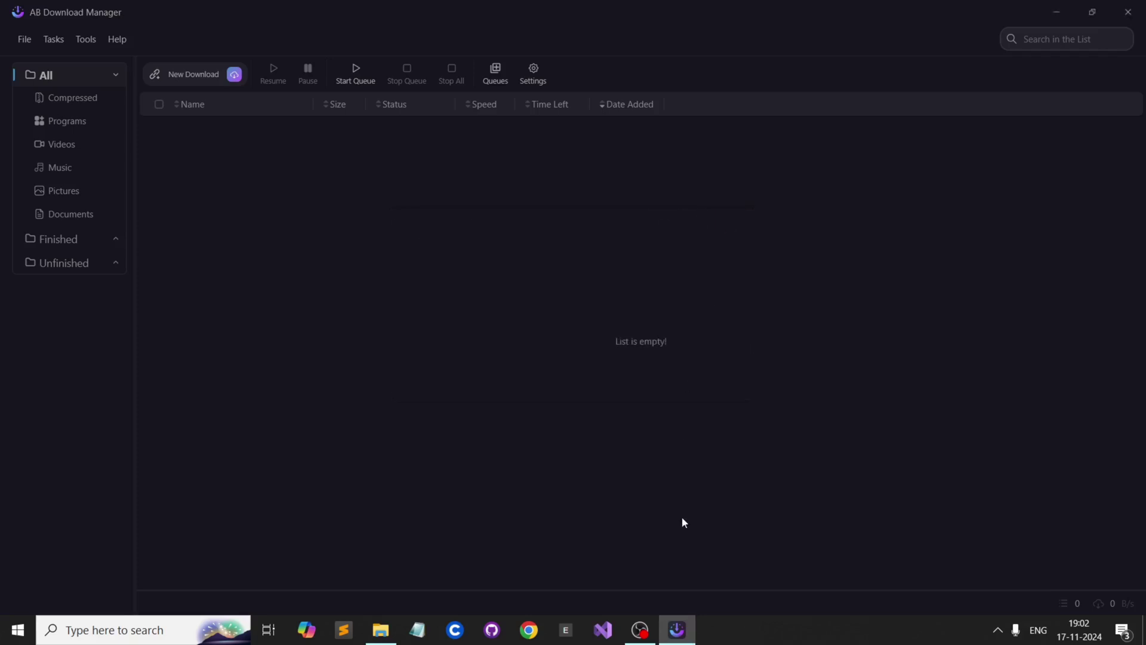
# - Switch to Chrome and search Google for "nvidia driver download"
pyautogui.click(527, 633)
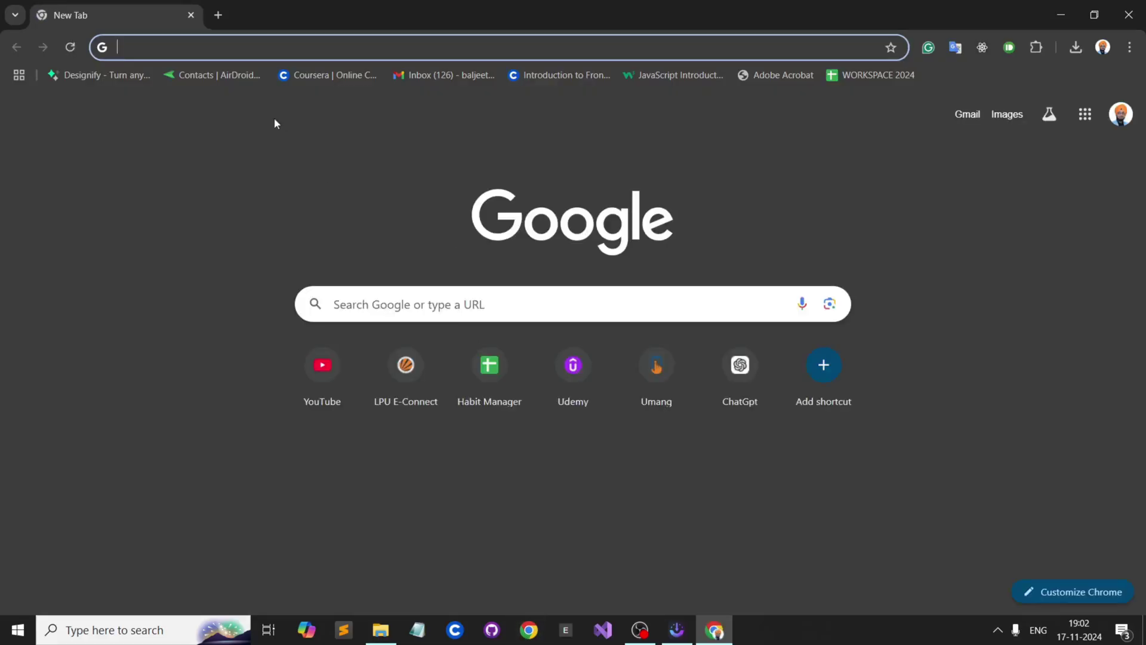
pyautogui.write('niv')
pyautogui.press('BackSpace')
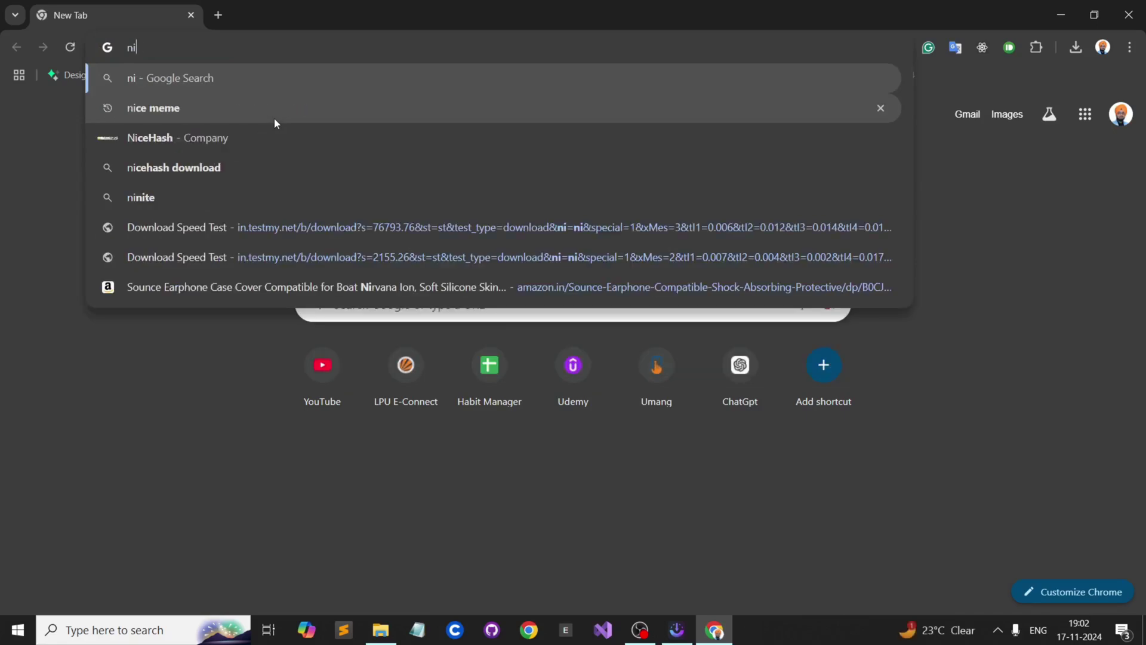
pyautogui.press('BackSpace')
pyautogui.write('vid')
pyautogui.press('Right')
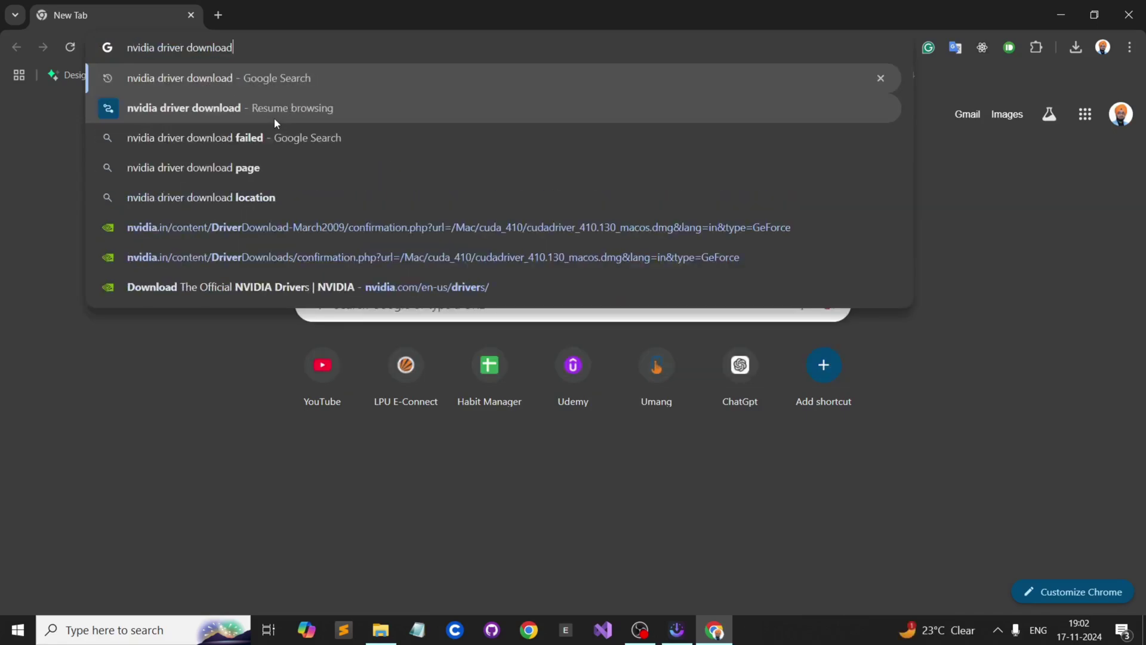
pyautogui.press('Return')
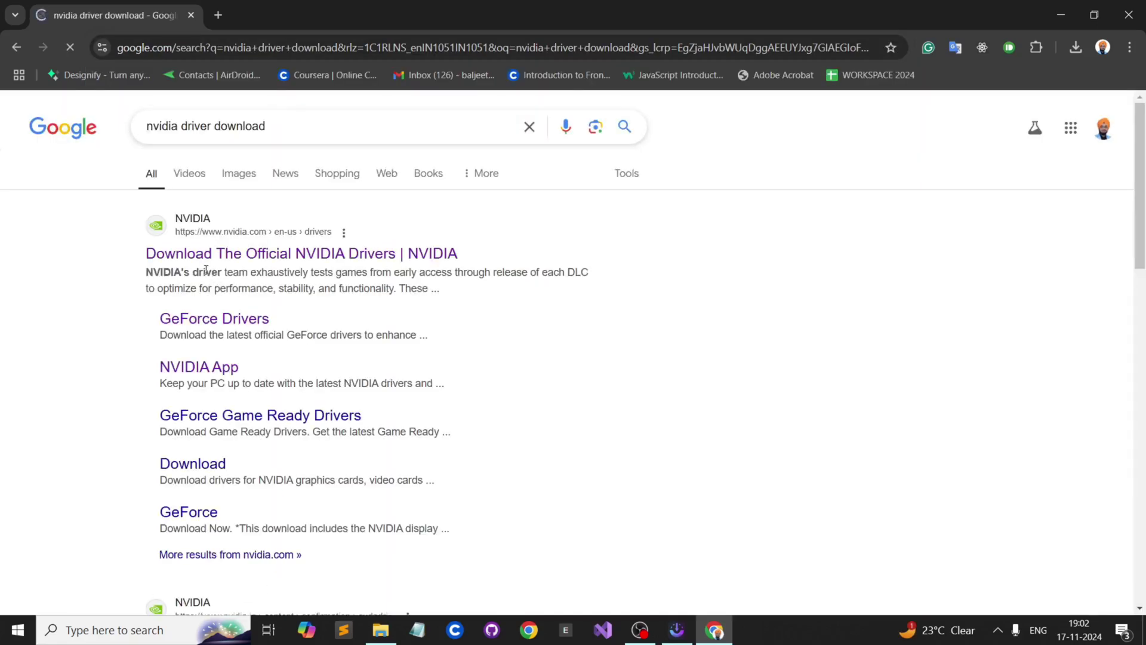
# - Open the official NVIDIA drivers page from the search results and go to the NVIDIA App page
pyautogui.click(209, 258)
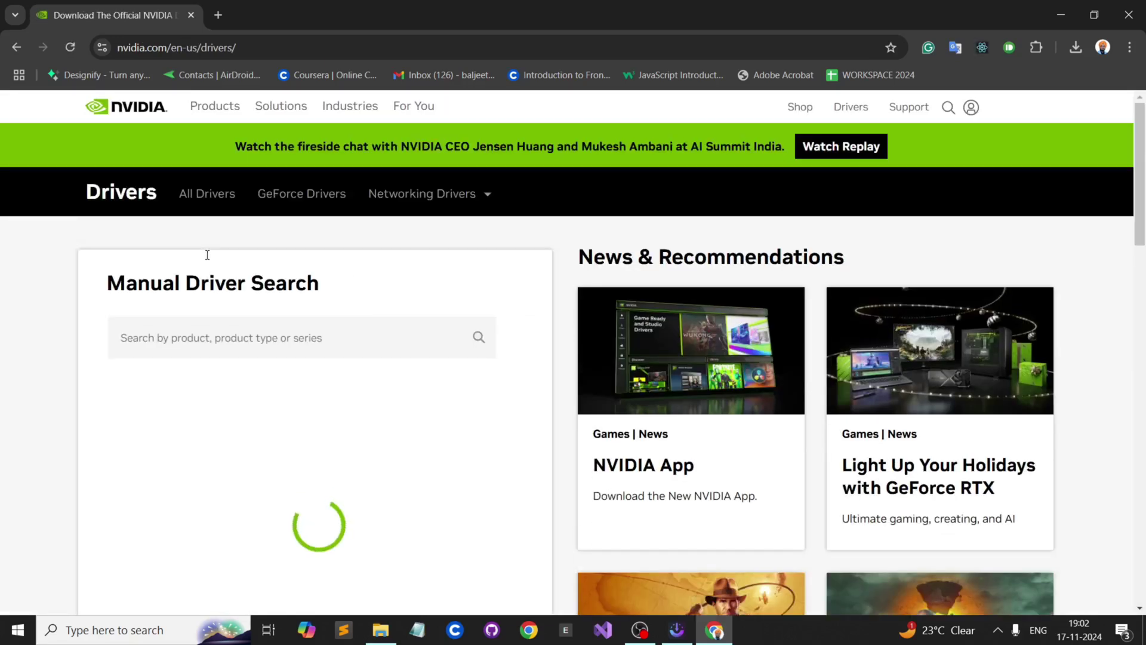
pyautogui.scroll(-2, 209, 258)
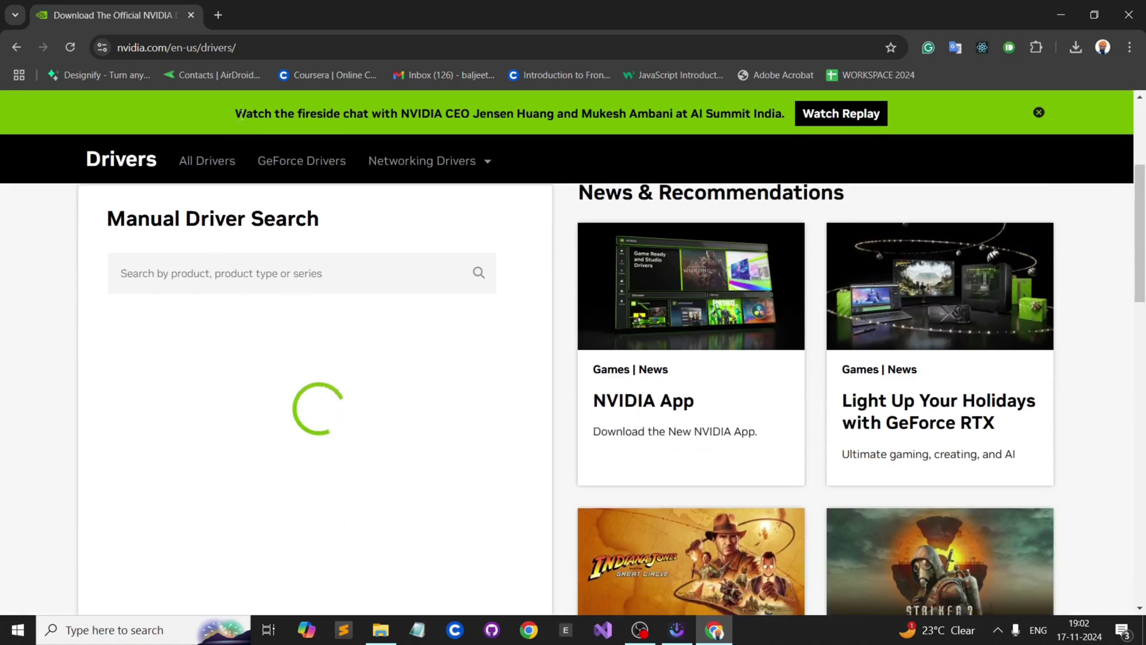
pyautogui.click(650, 410)
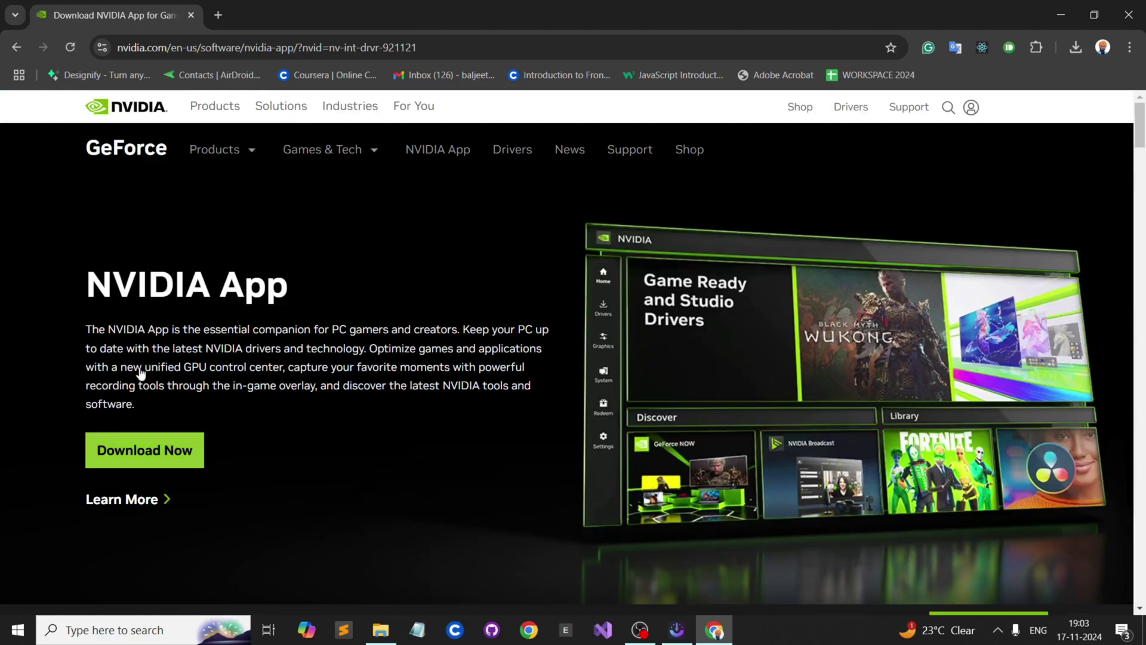
# - Download NVIDIA_app_v11.0.1.163.exe through AB Download Manager in the Programs category, and minimize the manager's window
pyautogui.click(119, 455)
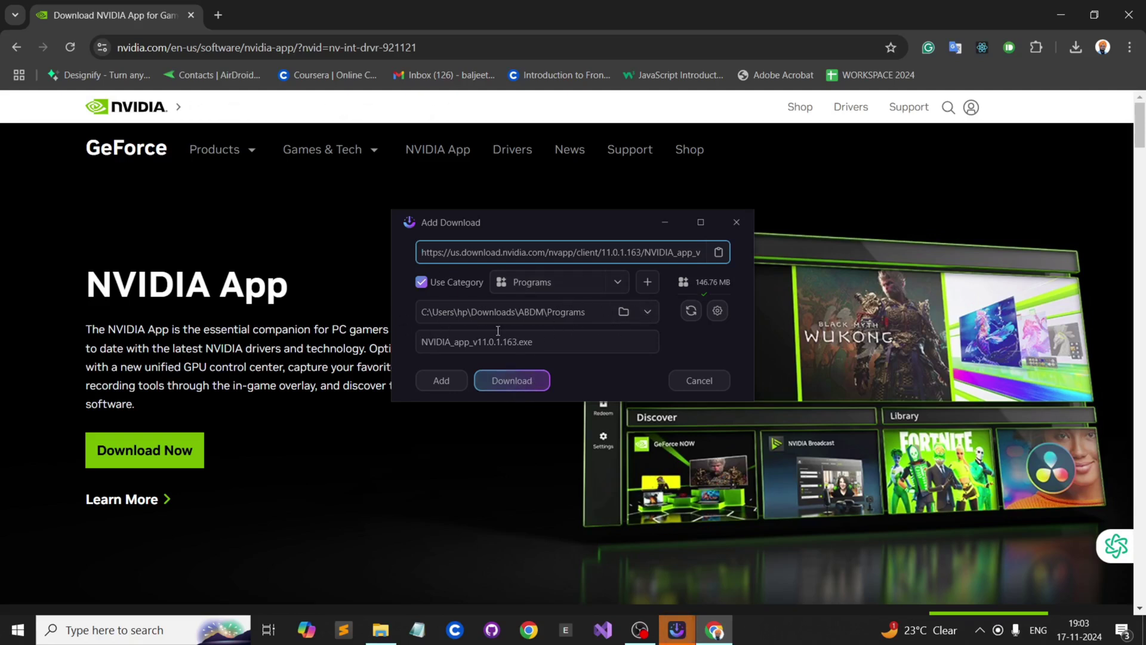
pyautogui.click(517, 384)
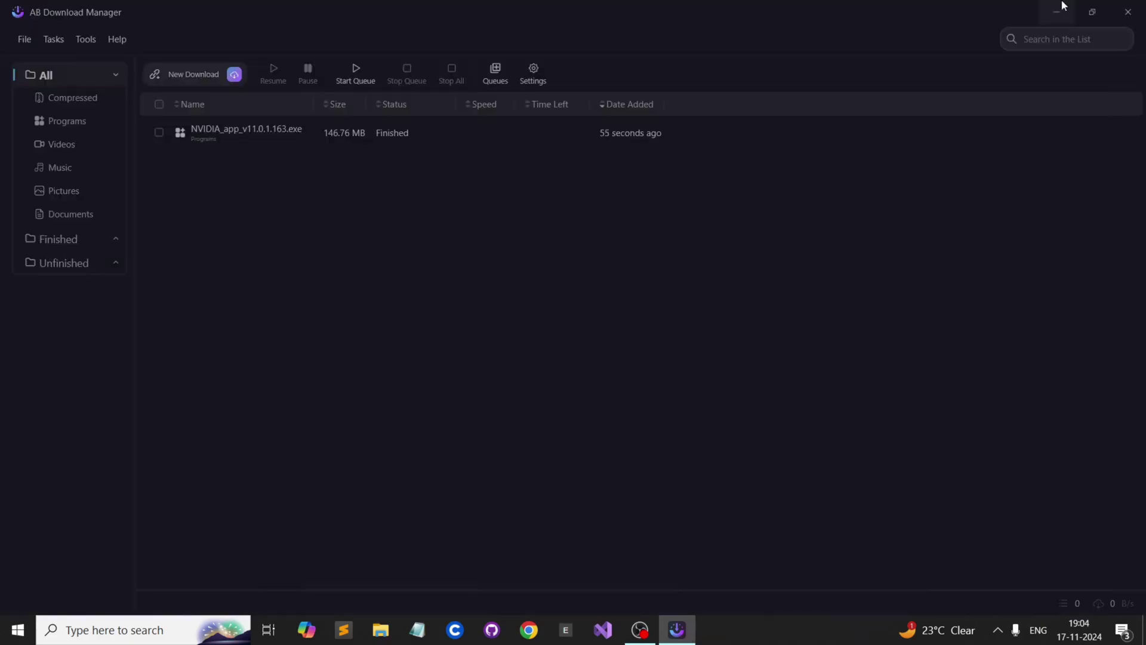
pyautogui.click(1062, 6)
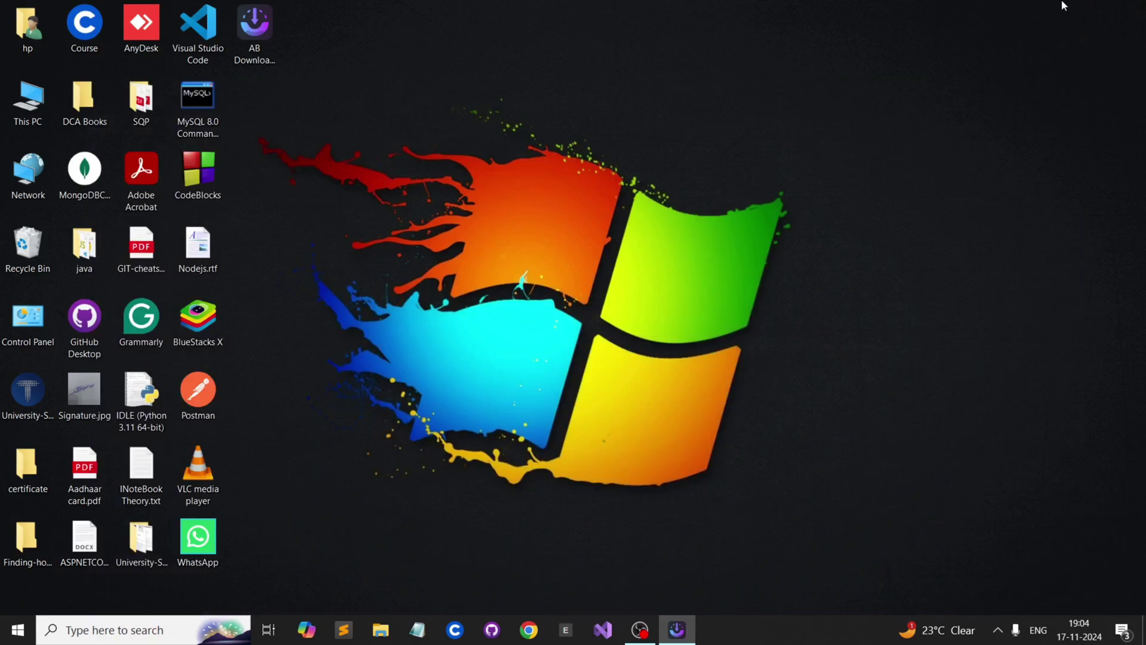